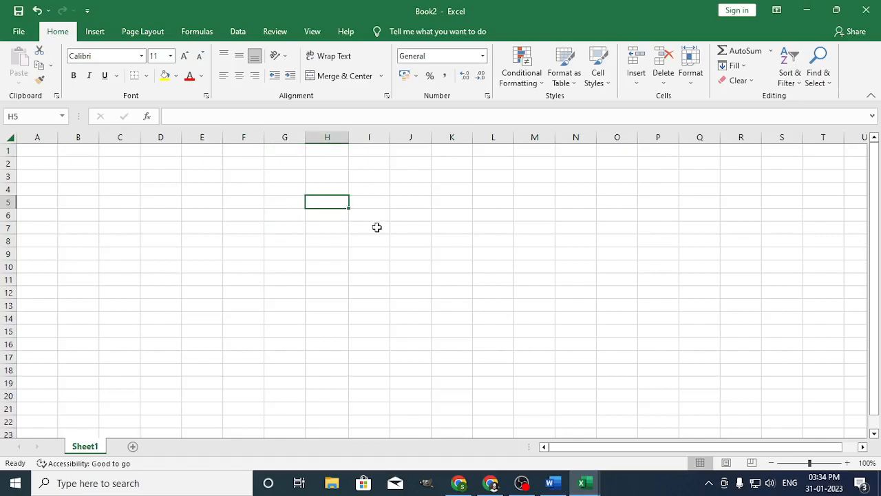
pyautogui.click(284, 220)
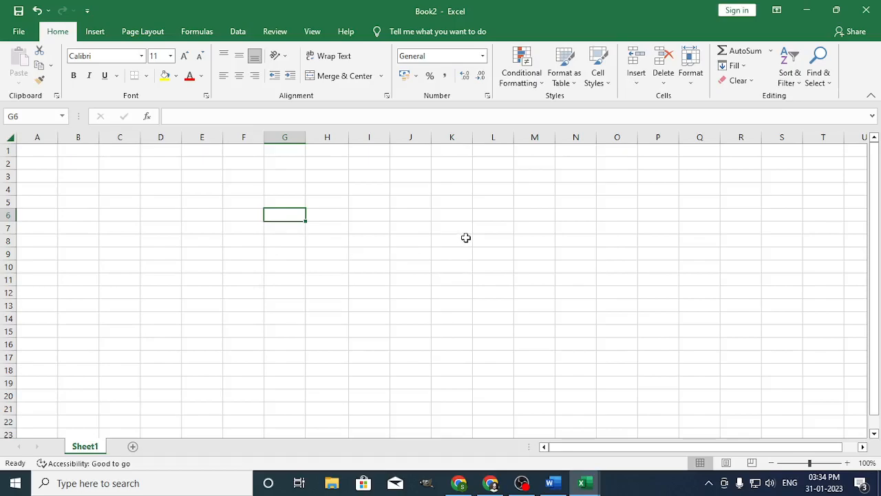
pyautogui.click(493, 215)
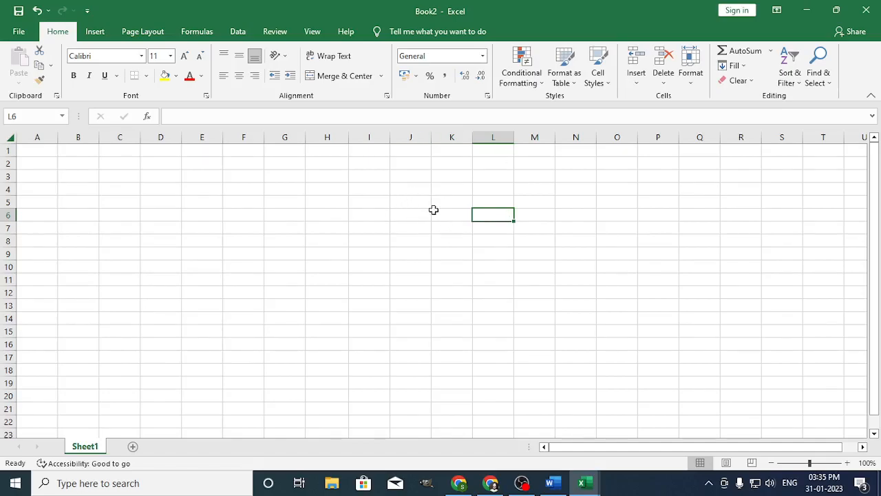
# Enter the title "Students Donation" in cell I6
pyautogui.click(365, 214)
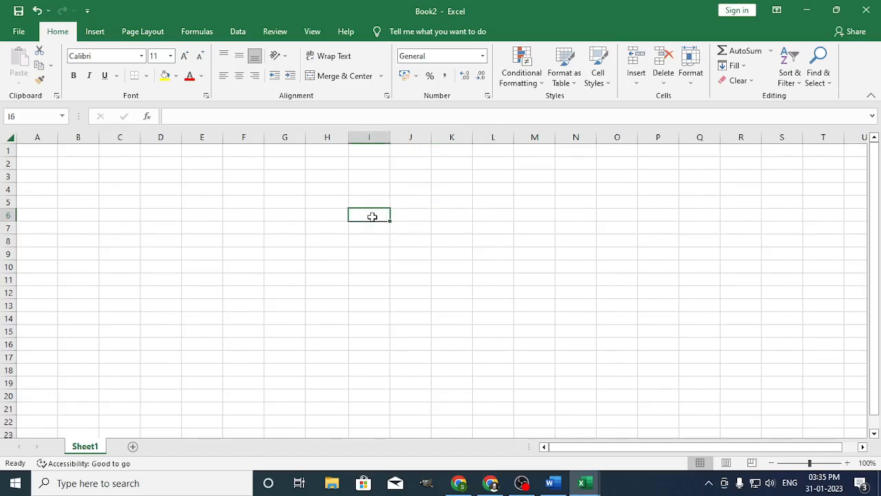
pyautogui.write('Studentr')
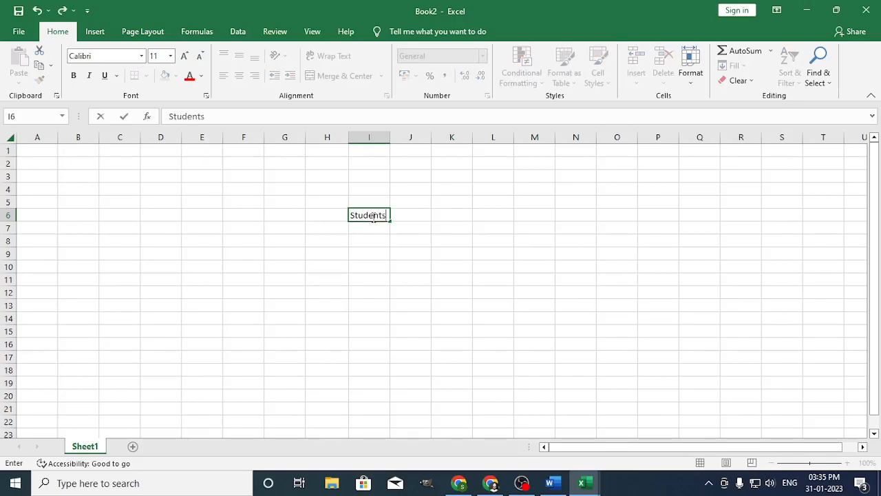
pyautogui.write('Donation')
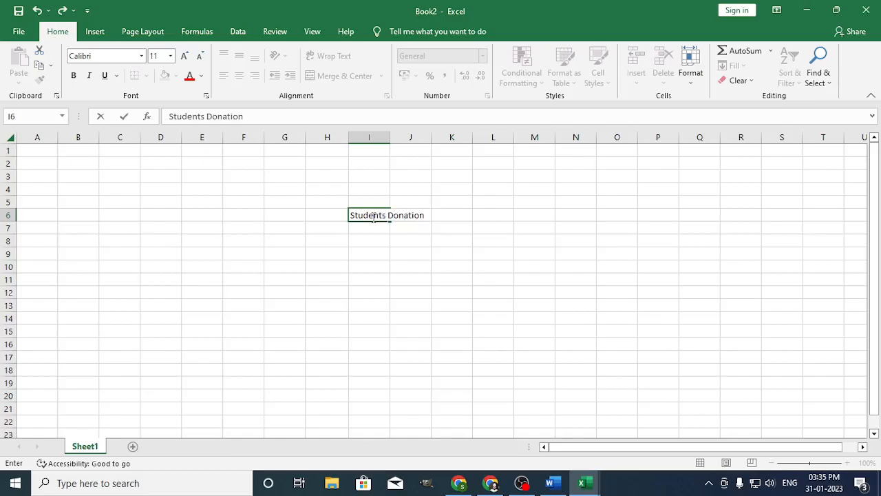
pyautogui.click(411, 265)
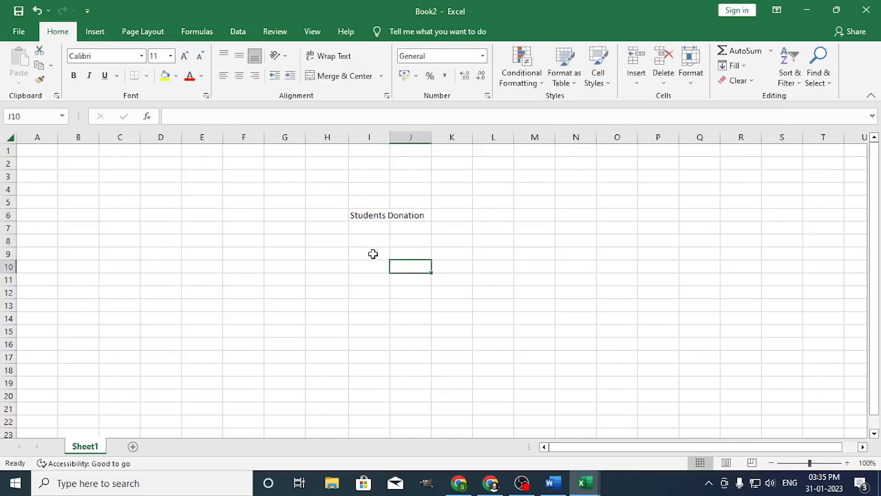
# Enter the header "student name" in cell G8 and widen column G so the text fits
pyautogui.click(281, 241)
pyautogui.write('stu')
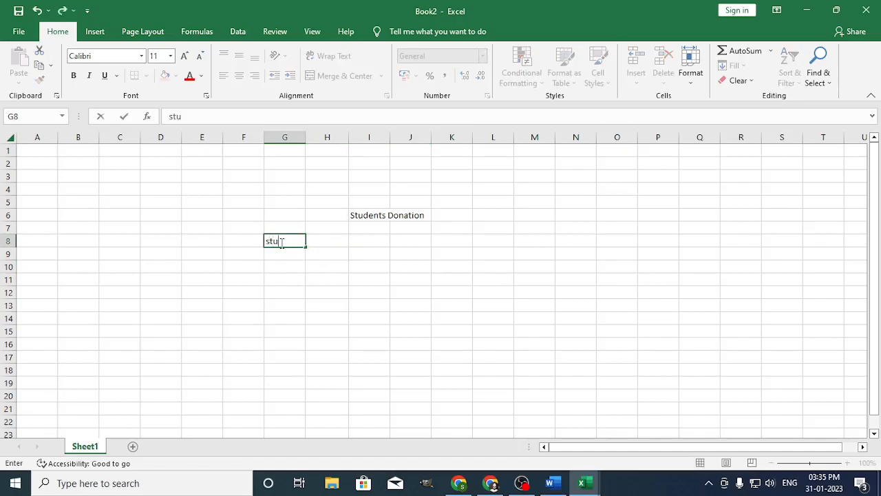
pyautogui.write('dent name')
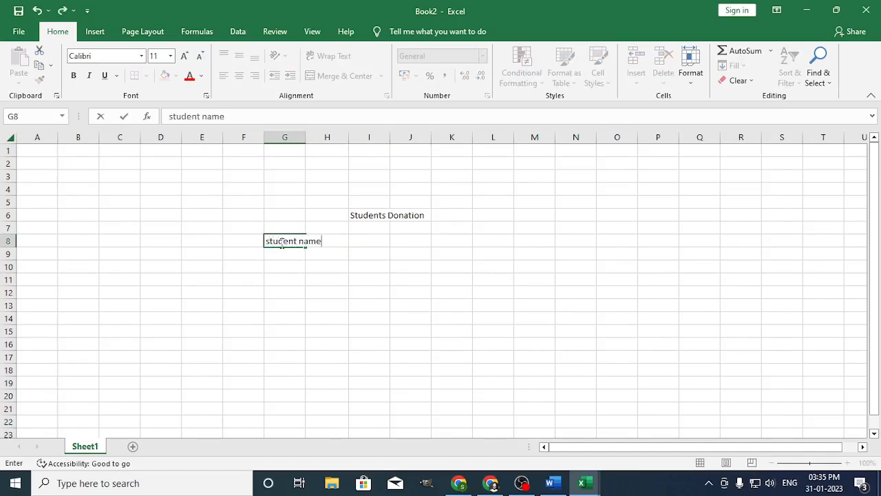
pyautogui.click(363, 288)
pyautogui.click(367, 241)
pyautogui.click(317, 241)
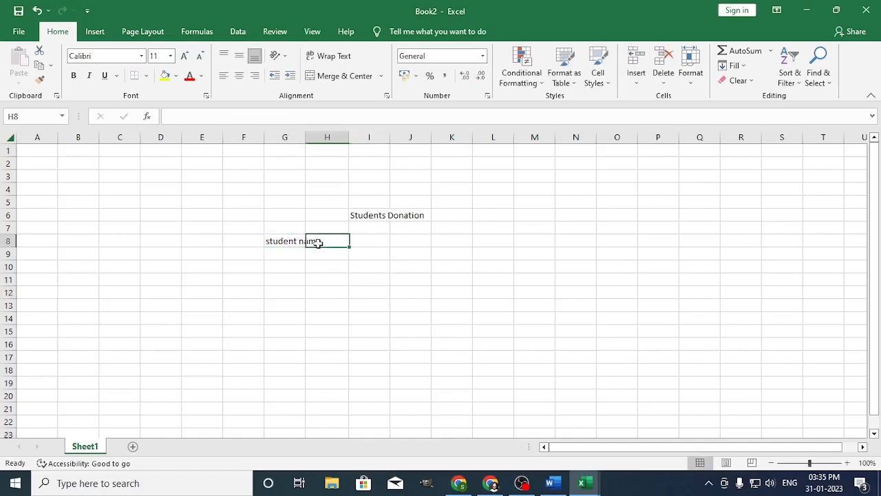
pyautogui.moveTo(303, 138); pyautogui.dragTo(359, 147)
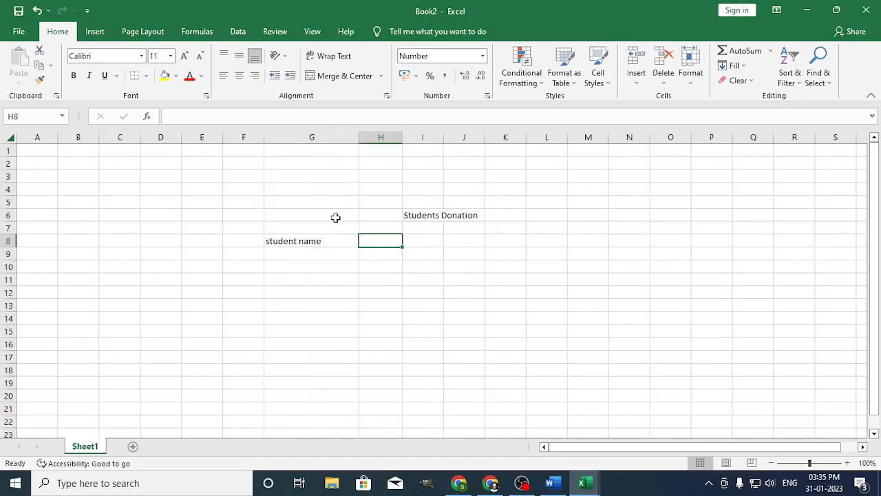
# Try to enter the date 1 july in cell H8 beside the "student name" header
pyautogui.click(320, 252)
pyautogui.click(374, 243)
pyautogui.write('1 j')
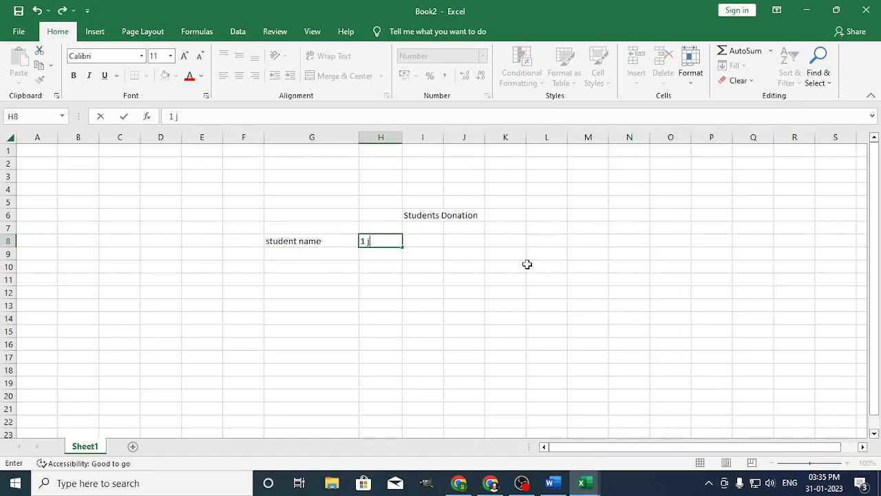
pyautogui.write('ulgy')
pyautogui.press('BackSpace')
pyautogui.press('BackSpace')
pyautogui.write('y')
pyautogui.click(397, 256)
pyautogui.click(395, 241)
pyautogui.doubleClick(391, 242)
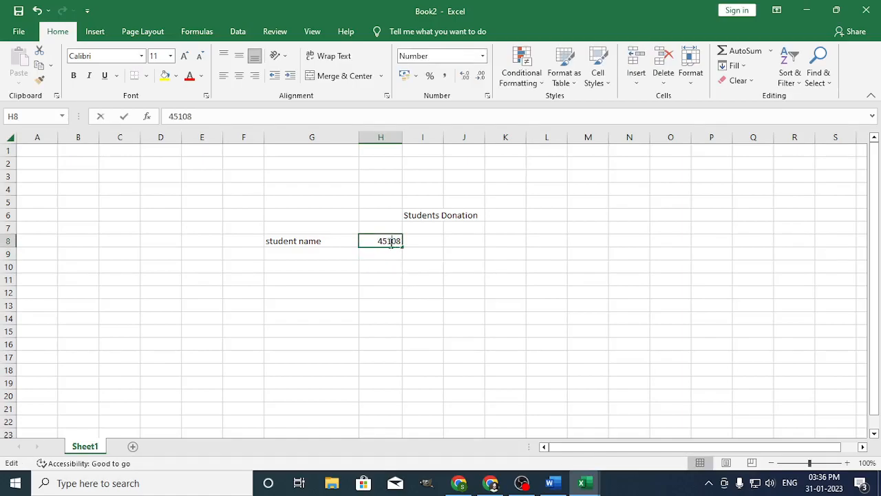
pyautogui.click(390, 276)
pyautogui.click(390, 246)
# Clear only the formatting of cell H8
pyautogui.click(691, 77)
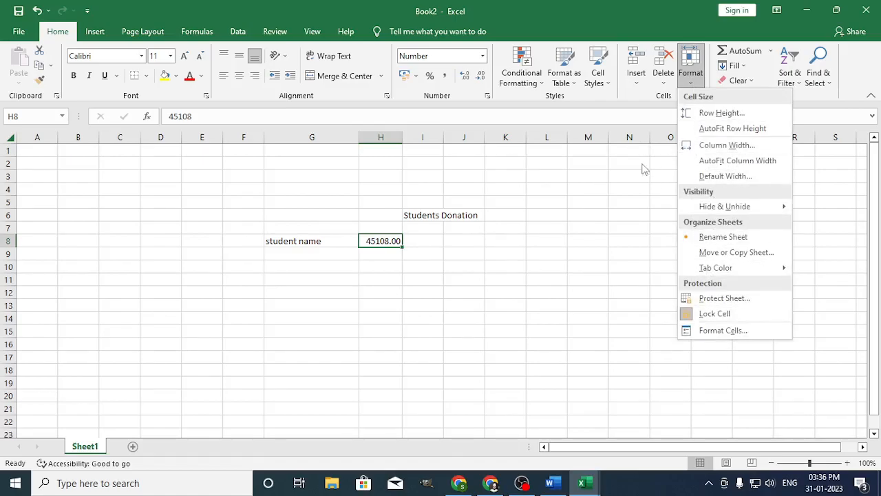
pyautogui.click(747, 89)
pyautogui.click(747, 84)
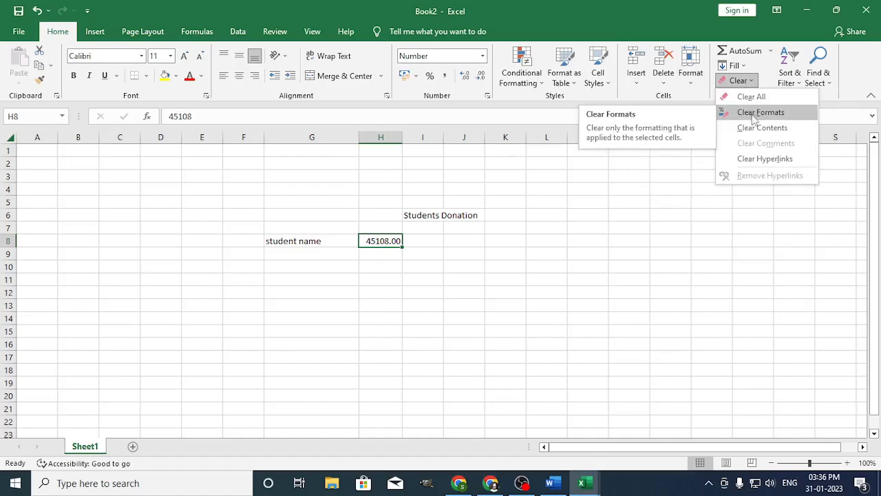
pyautogui.click(755, 113)
# Replace the content of cell H8 with the date 1 july
pyautogui.click(465, 267)
pyautogui.doubleClick(388, 242)
pyautogui.doubleClick(388, 243)
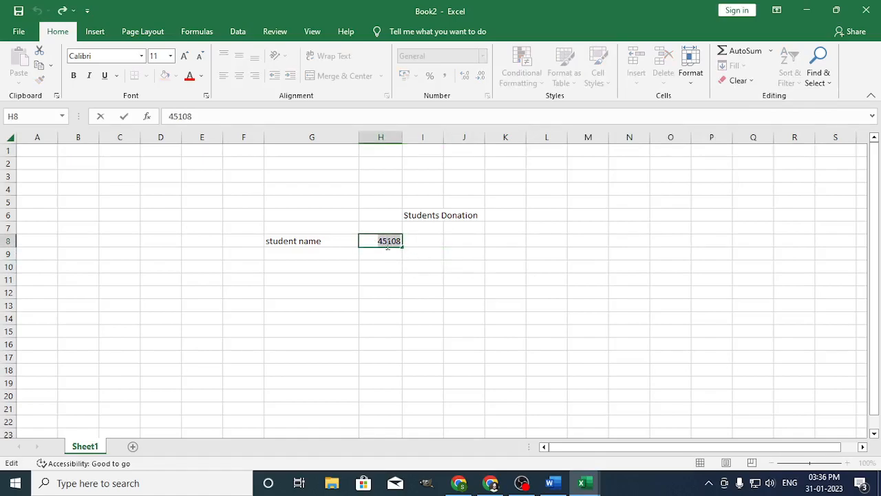
pyautogui.write('1 july')
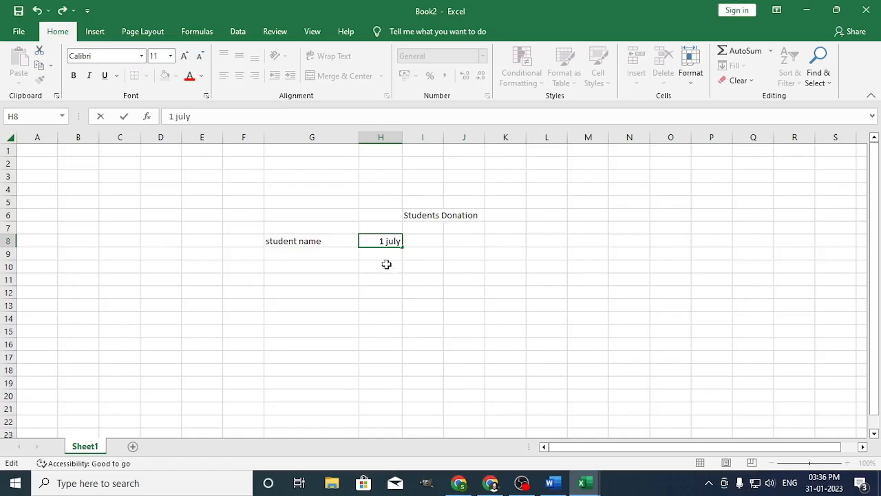
pyautogui.click(390, 267)
# Fill the date series from H8 across to K8, through 04-Jul
pyautogui.click(400, 242)
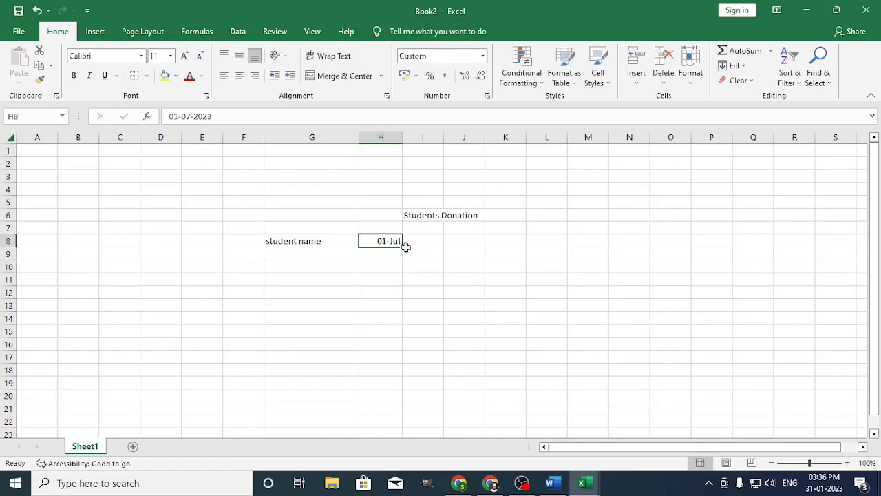
pyautogui.moveTo(403, 245); pyautogui.dragTo(513, 251)
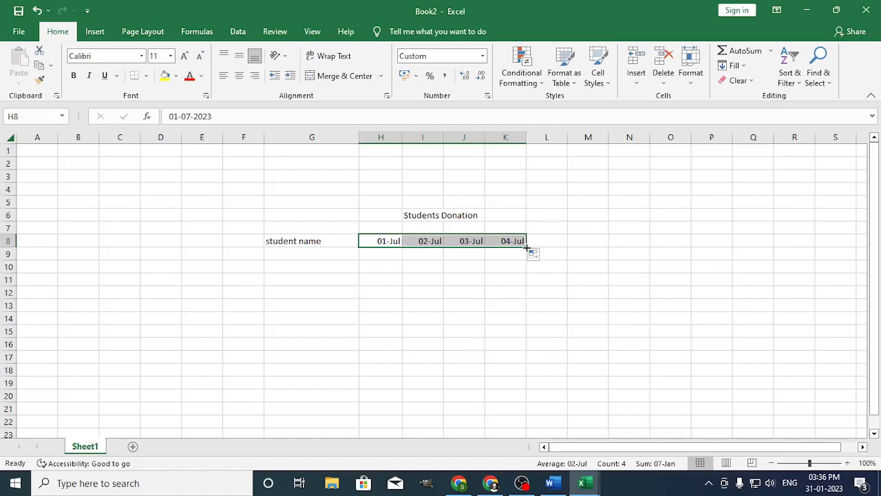
pyautogui.click(488, 295)
# Enter five student names in cells G9 to G13 under the "student name" header
pyautogui.click(323, 255)
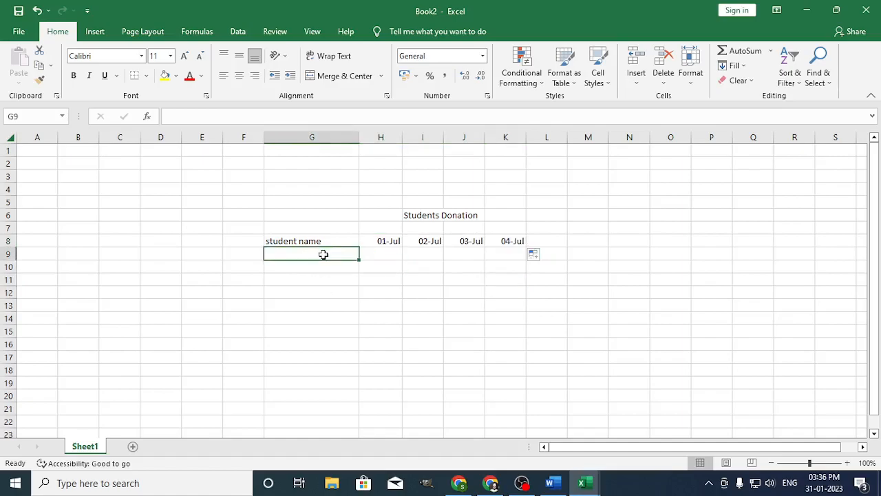
pyautogui.write('Ali')
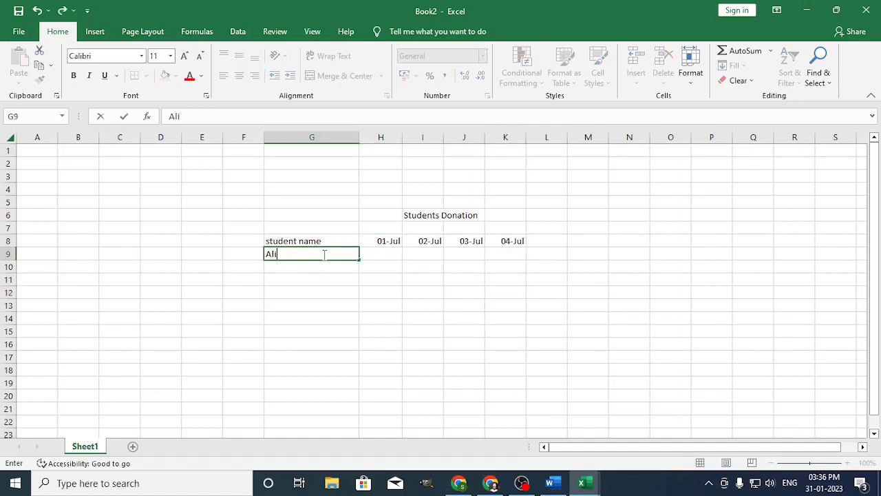
pyautogui.click(343, 268)
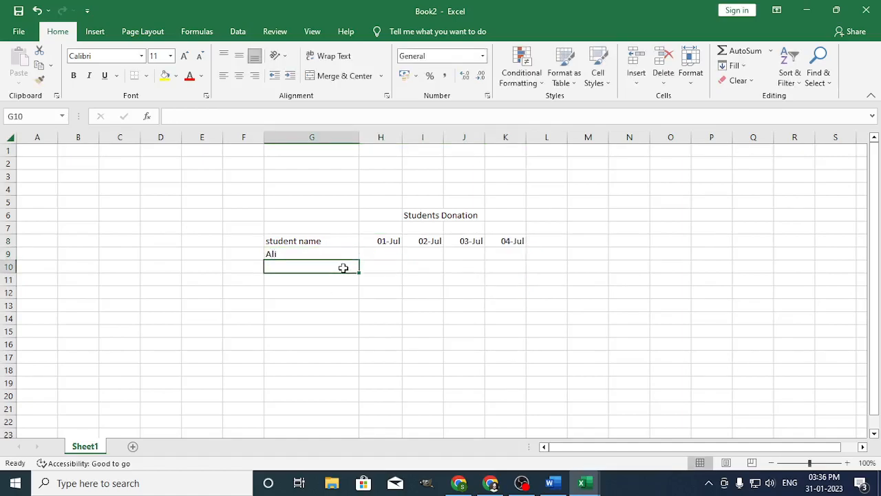
pyautogui.write('Abbas')
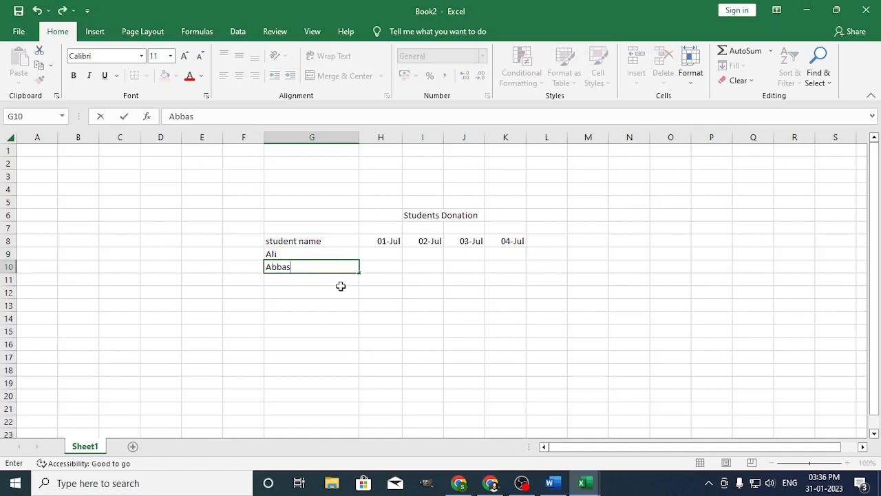
pyautogui.click(340, 290)
pyautogui.click(279, 280)
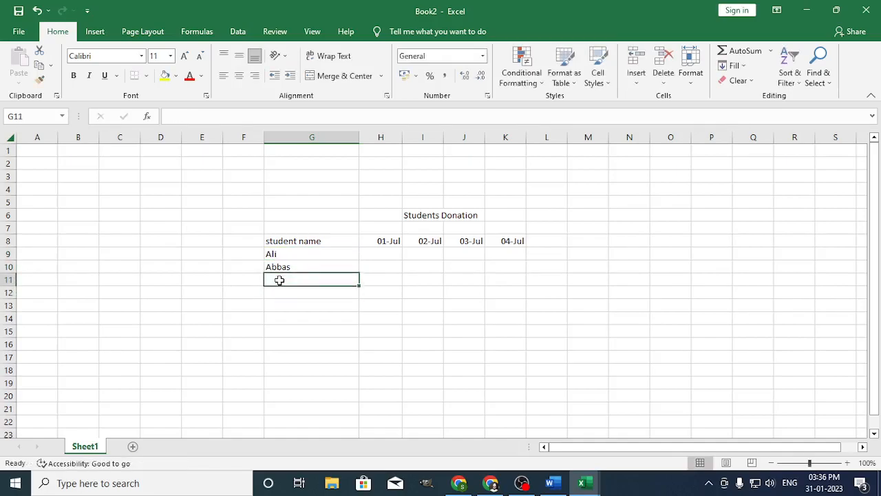
pyautogui.write('Zeshan')
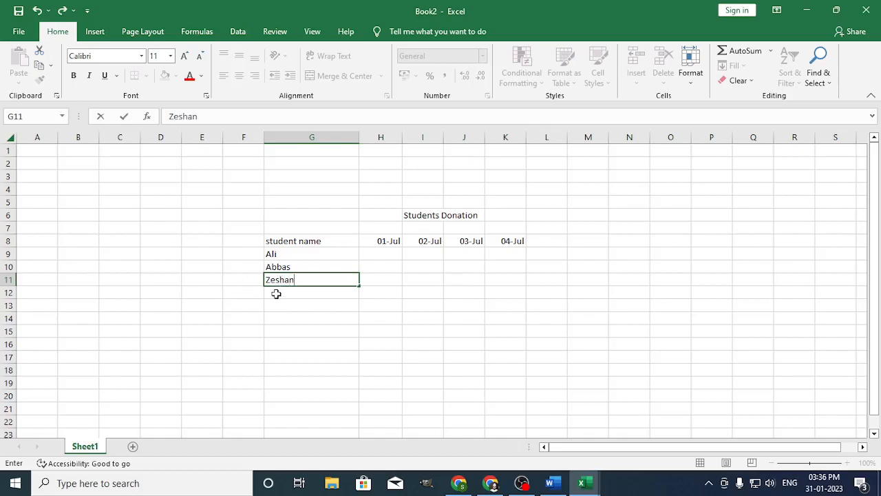
pyautogui.click(276, 293)
pyautogui.write('Zainab')
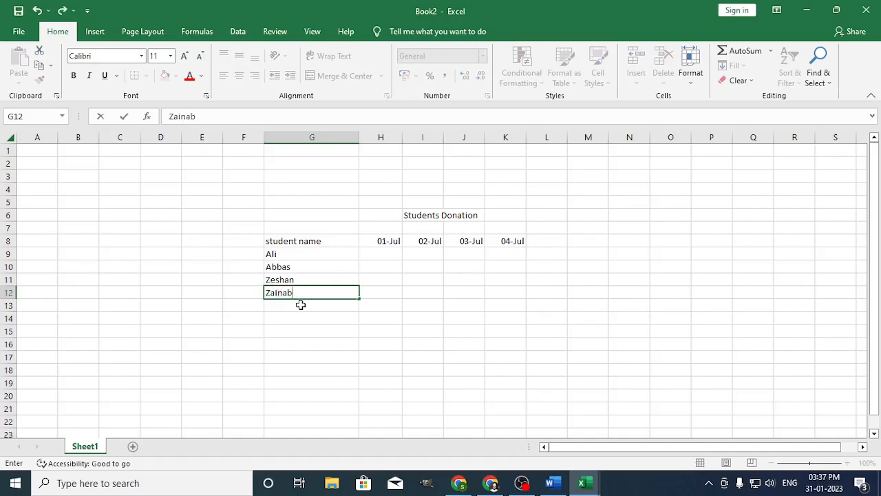
pyautogui.click(301, 306)
pyautogui.write('Abdullah')
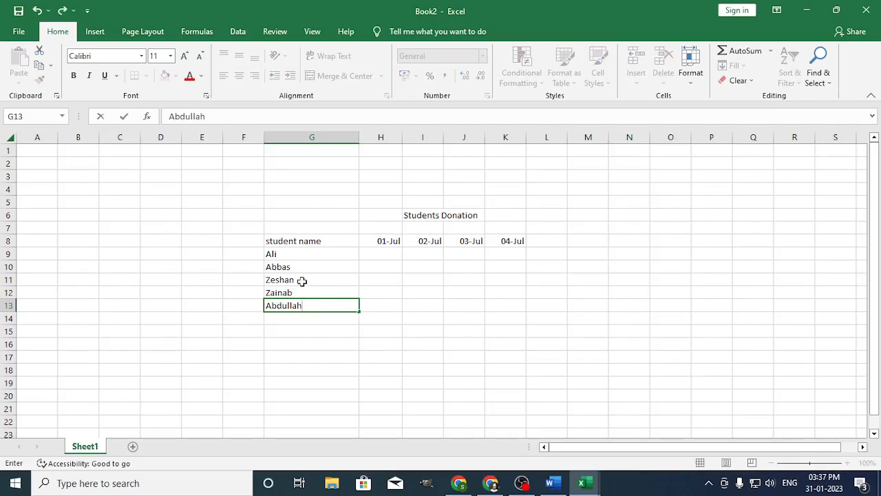
pyautogui.click(426, 310)
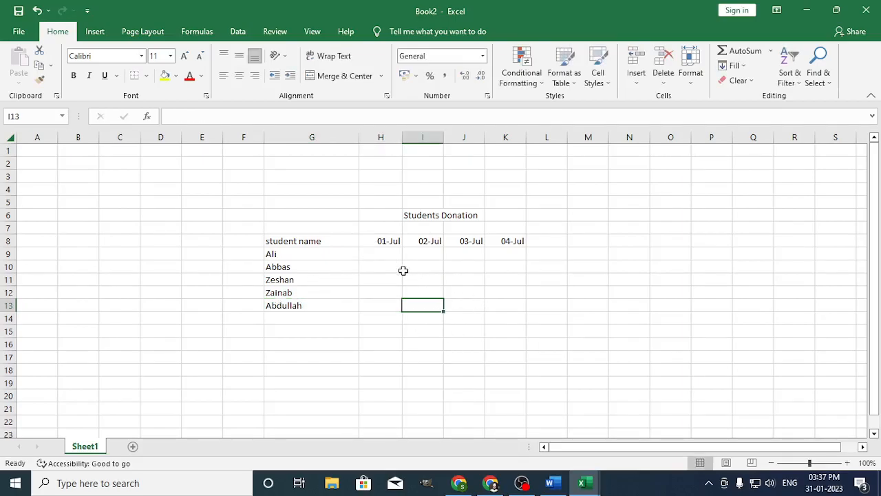
# Enter the first student's donations 222, 322, 334 and 555 in cells H9 to K9
pyautogui.click(392, 252)
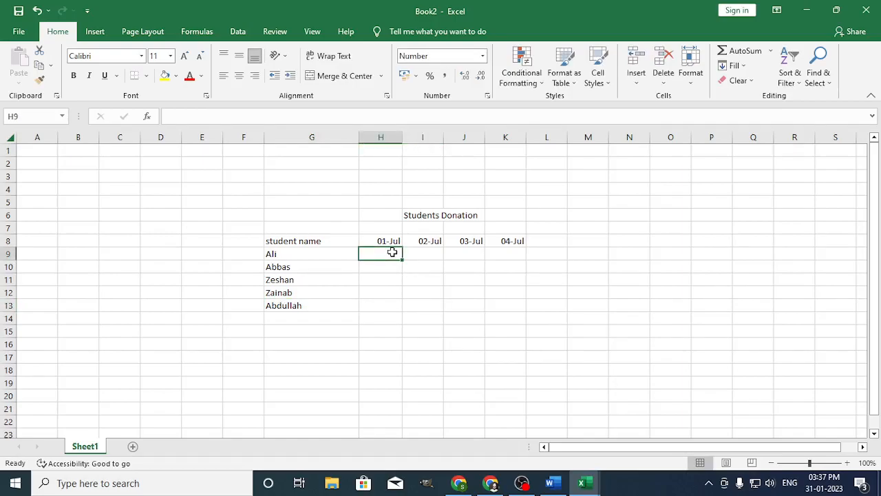
pyautogui.write('222')
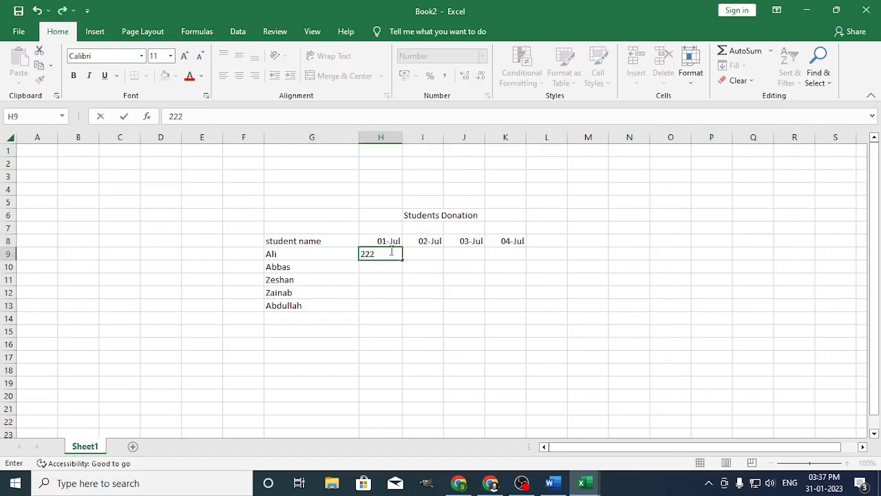
pyautogui.click(431, 253)
pyautogui.write('322')
pyautogui.click(454, 253)
pyautogui.write('3')
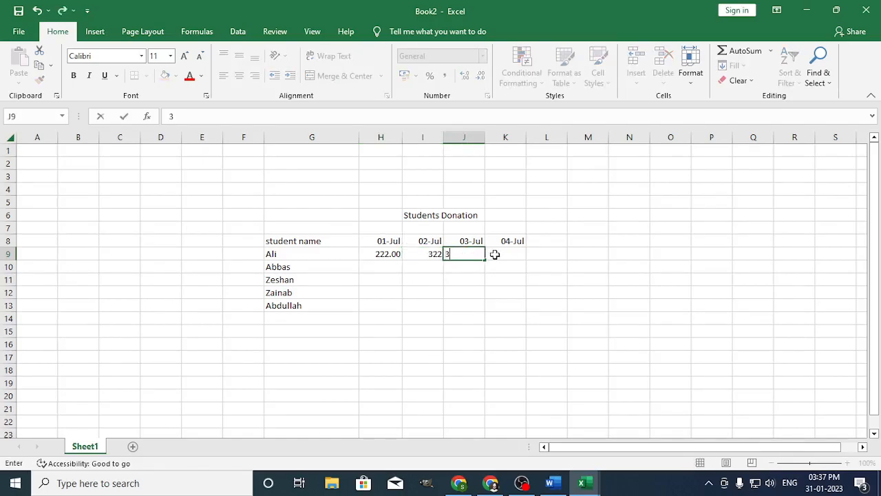
pyautogui.write('344')
pyautogui.press('BackSpace')
pyautogui.click(387, 270)
pyautogui.click(506, 255)
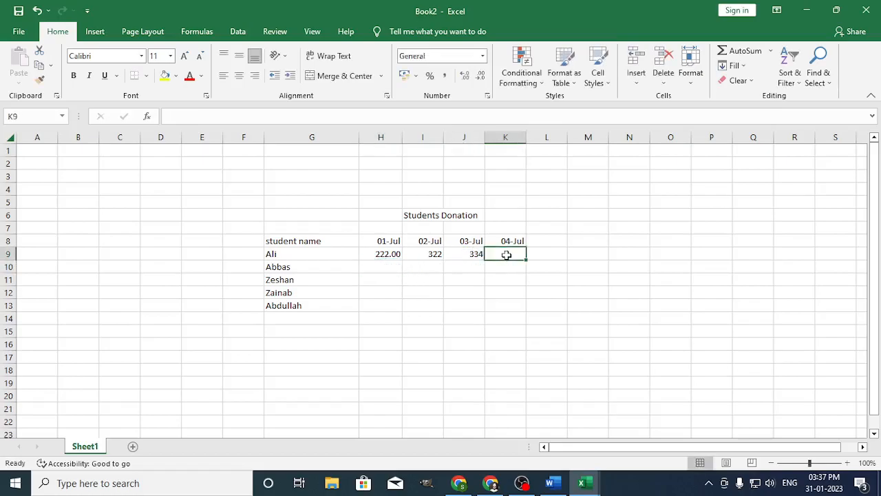
pyautogui.write('555')
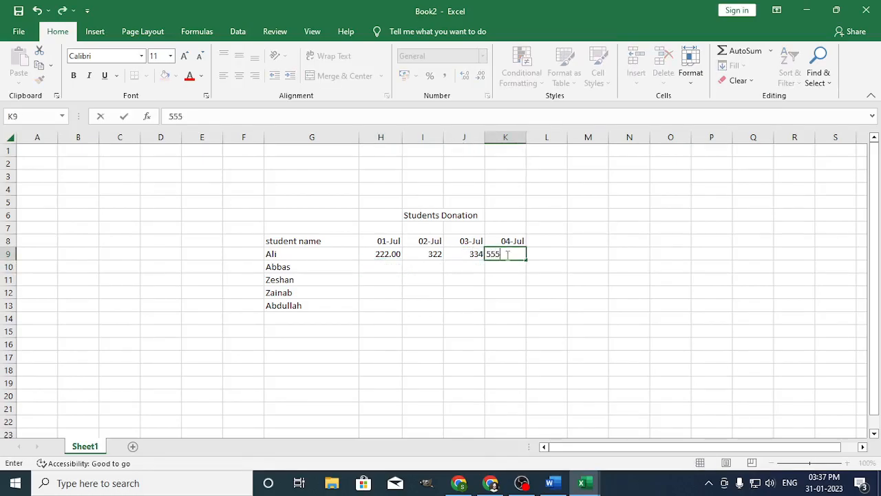
# Enter the second student's donations 543, 564, 556 and 432 in cells H10 to K10
pyautogui.click(396, 267)
pyautogui.write('543')
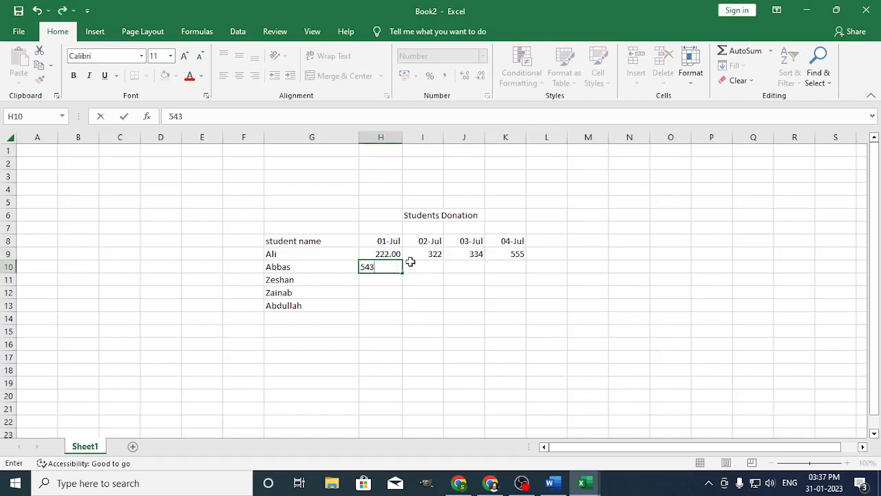
pyautogui.click(417, 267)
pyautogui.write('564')
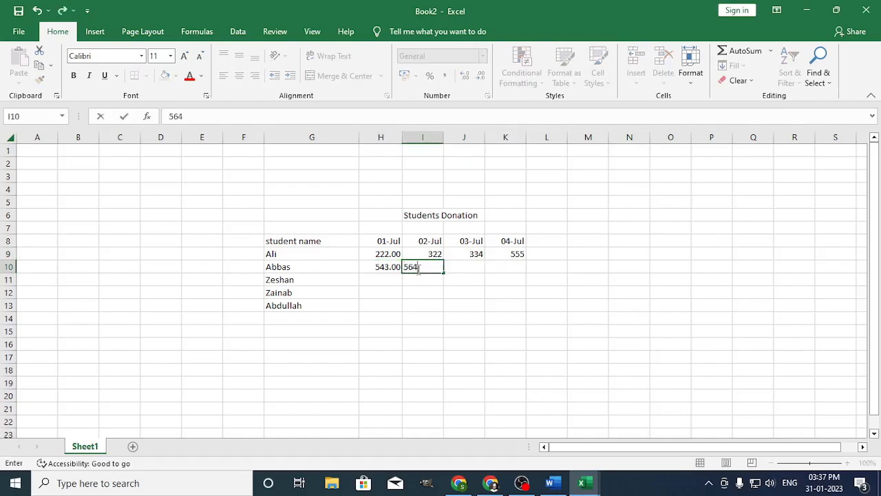
pyautogui.click(465, 268)
pyautogui.write('556')
pyautogui.click(492, 265)
pyautogui.write('432')
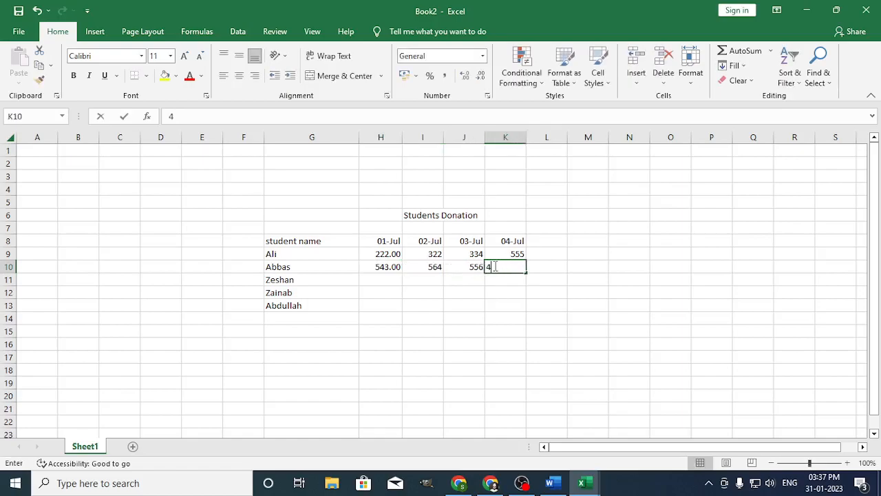
# Enter the third student's donations 334, 567, 897 and 865 in cells H11 to K11
pyautogui.click(392, 279)
pyautogui.write('334')
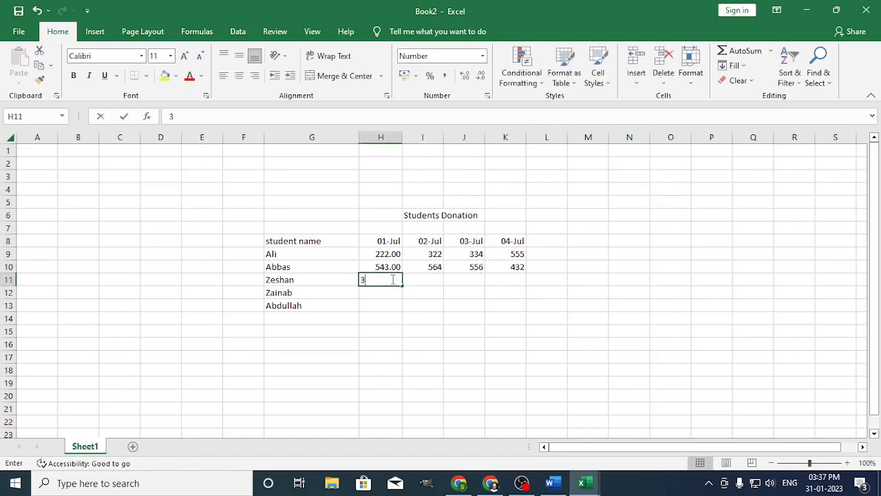
pyautogui.click(415, 280)
pyautogui.write('567')
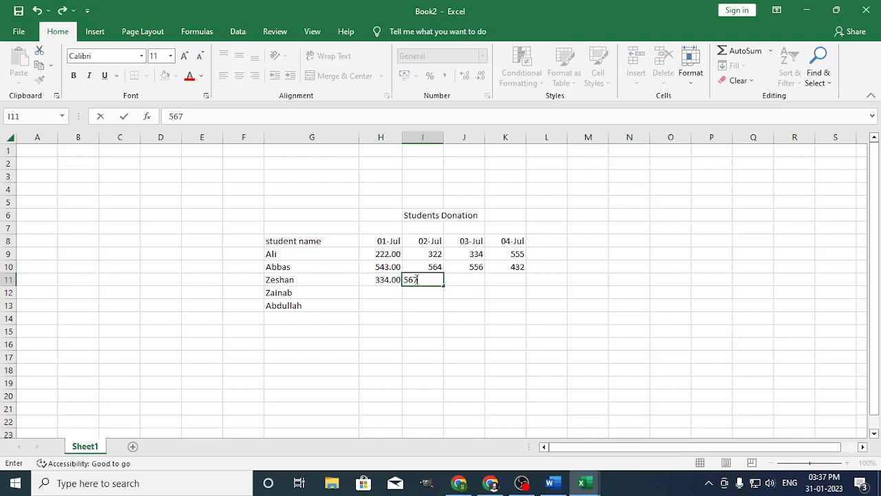
pyautogui.click(455, 279)
pyautogui.write('897')
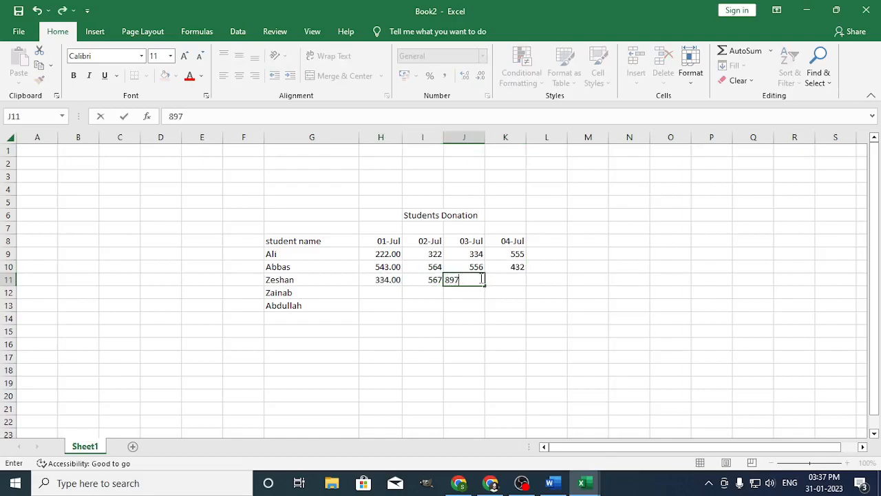
pyautogui.click(497, 279)
pyautogui.write('865')
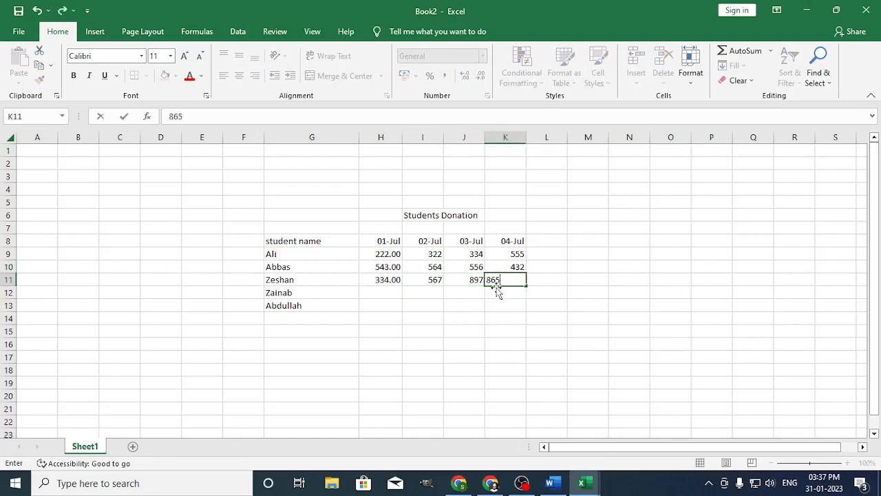
# Enter the fourth student's donations 778, 975, 978 and 667 in cells H12 to K12
pyautogui.click(497, 292)
pyautogui.write('667')
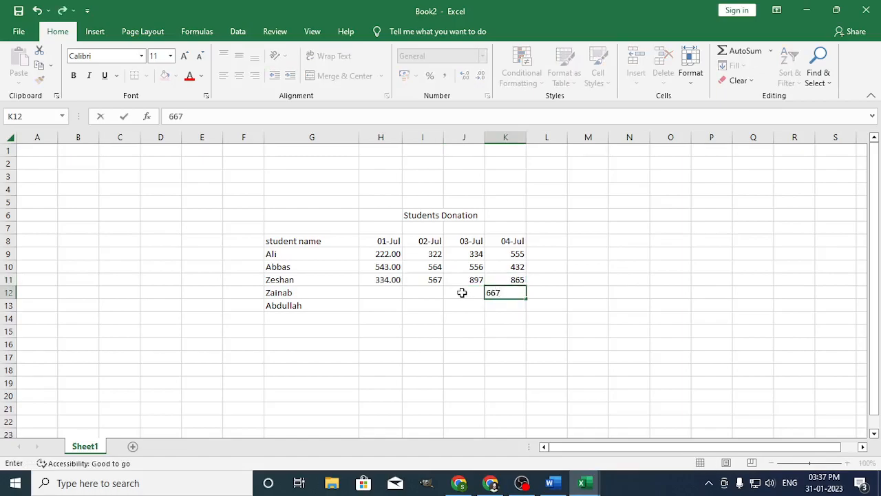
pyautogui.click(462, 293)
pyautogui.write('978')
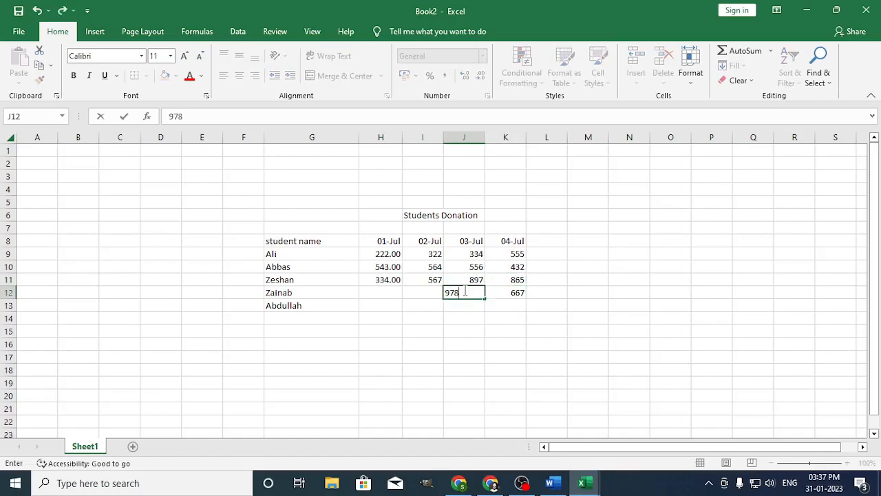
pyautogui.click(422, 292)
pyautogui.write('9756')
pyautogui.press('BackSpace')
pyautogui.click(382, 293)
pyautogui.write('778')
# Enter the fifth student's donations 997, 896, 999 and 767 in cells H13 to K13
pyautogui.click(387, 307)
pyautogui.write('997')
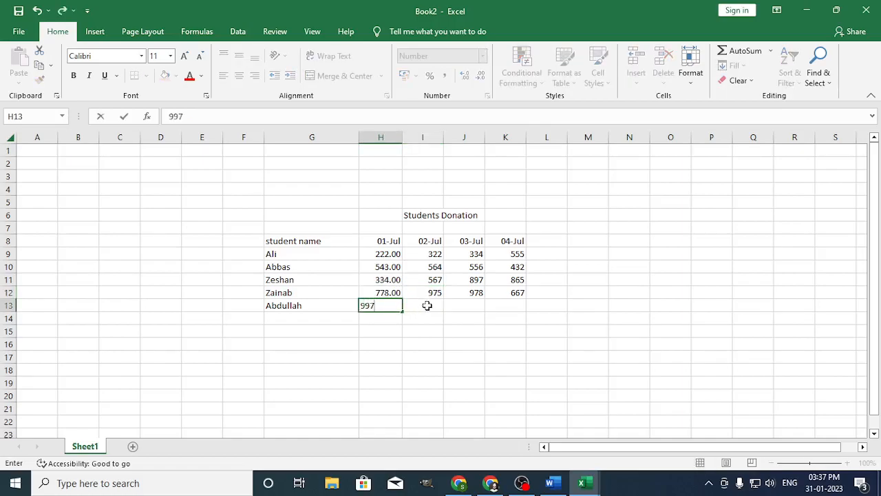
pyautogui.click(428, 306)
pyautogui.write('8967')
pyautogui.press('BackSpace')
pyautogui.click(453, 307)
pyautogui.write('999')
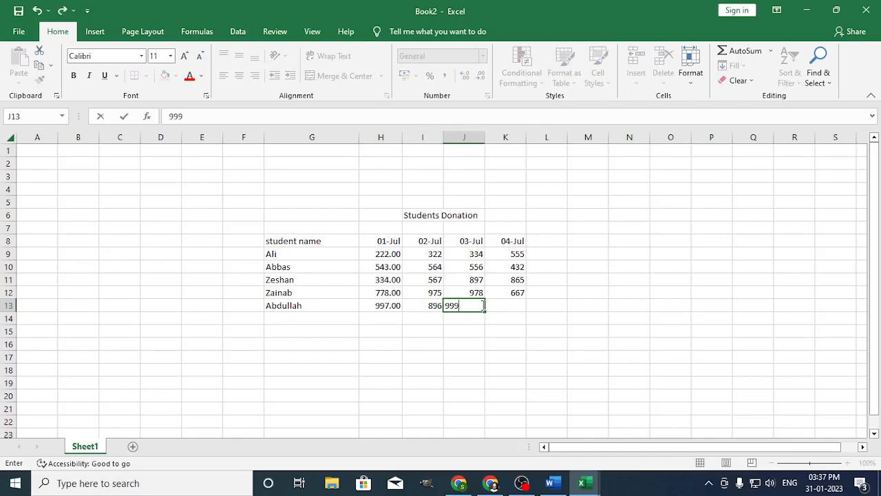
pyautogui.click(489, 306)
pyautogui.write('767')
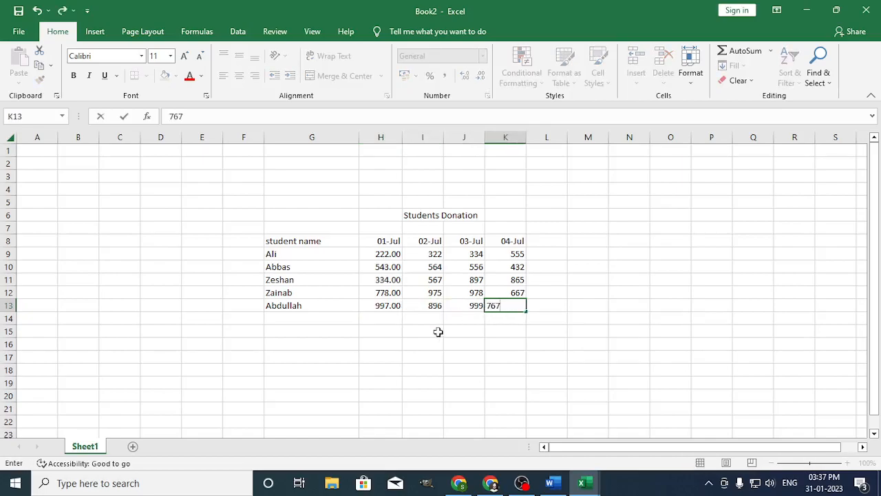
pyautogui.click(438, 330)
# Clear only the formats of the 01-Jul donation amounts in cells H9 to H13
pyautogui.click(389, 255)
pyautogui.moveTo(389, 257); pyautogui.dragTo(391, 303)
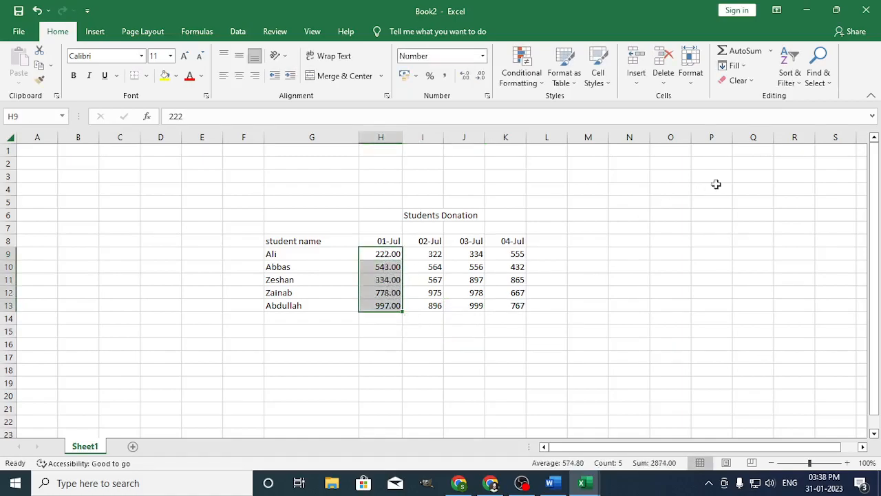
pyautogui.click(749, 81)
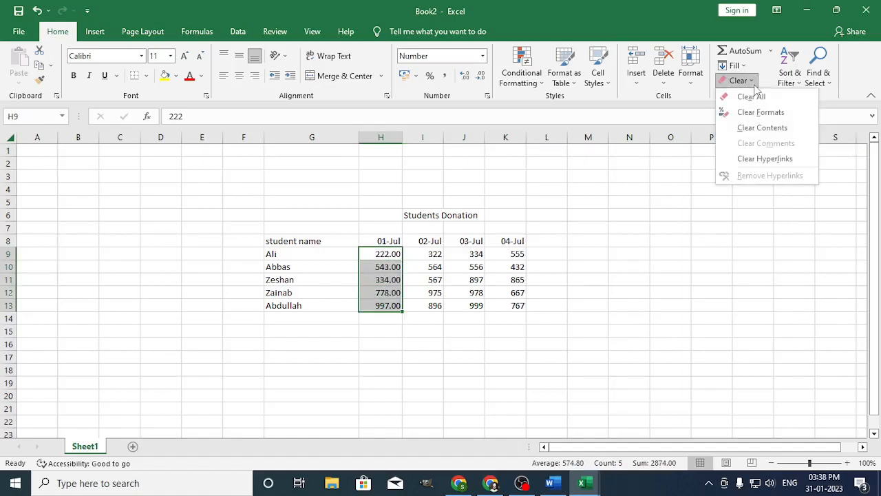
pyautogui.click(770, 117)
pyautogui.click(612, 266)
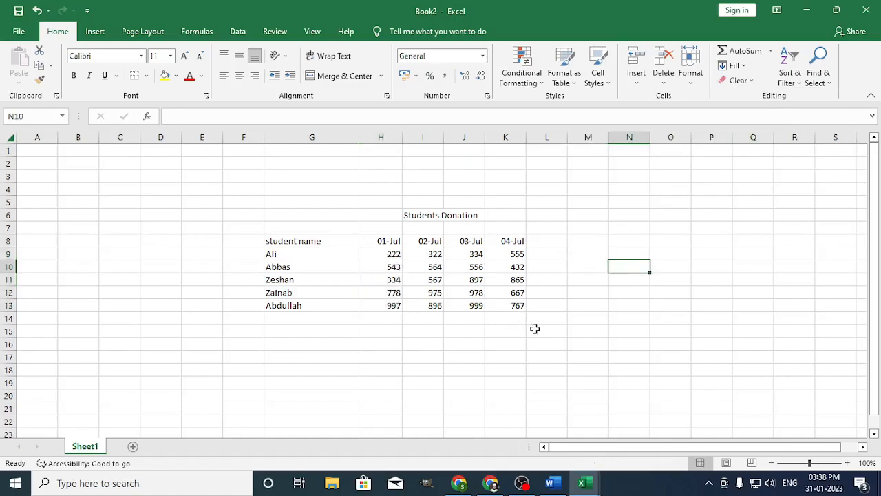
# Fill the title row from G6 to O6 with the standard yellow colour
pyautogui.click(396, 251)
pyautogui.moveTo(282, 221); pyautogui.dragTo(686, 214)
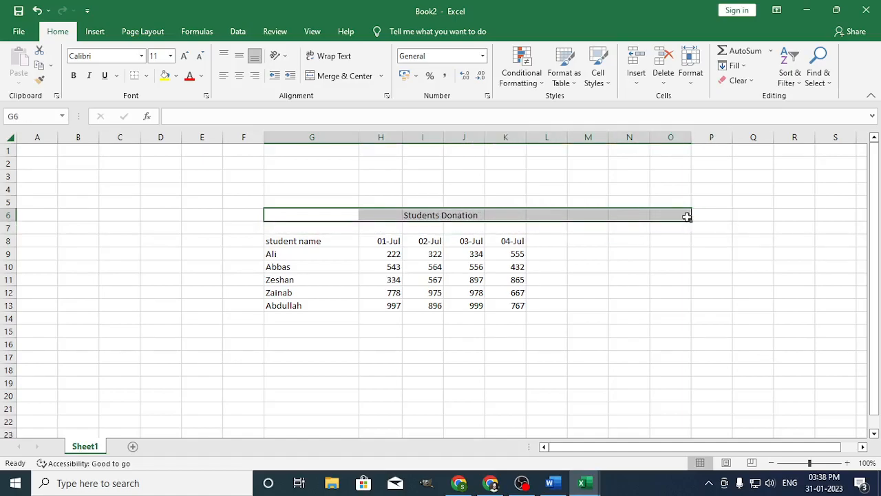
pyautogui.click(176, 76)
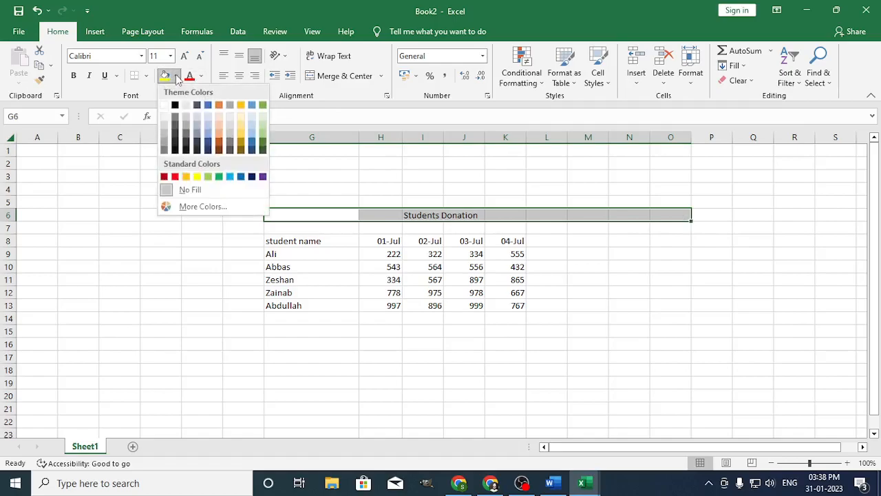
pyautogui.click(197, 177)
pyautogui.click(434, 226)
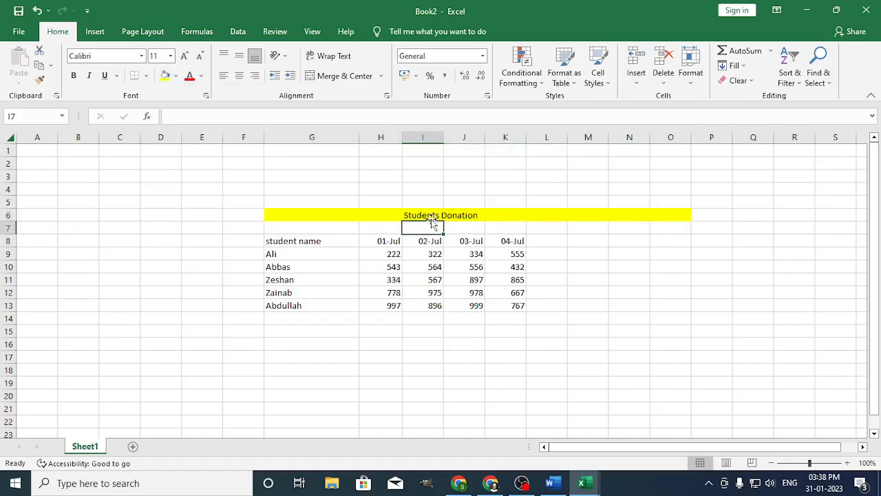
# Change the font colour of the "Students Donation" title text in I6 to standard red
pyautogui.click(420, 215)
pyautogui.doubleClick(420, 215)
pyautogui.moveTo(420, 216); pyautogui.dragTo(477, 216)
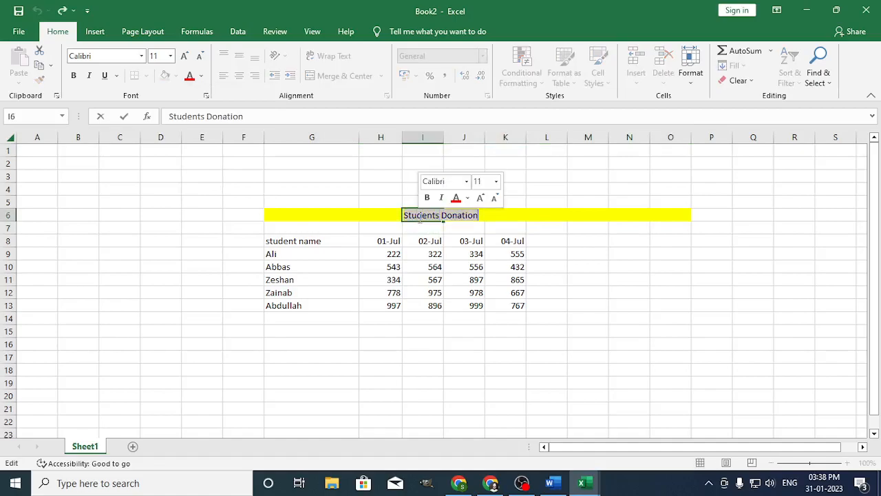
pyautogui.click(200, 77)
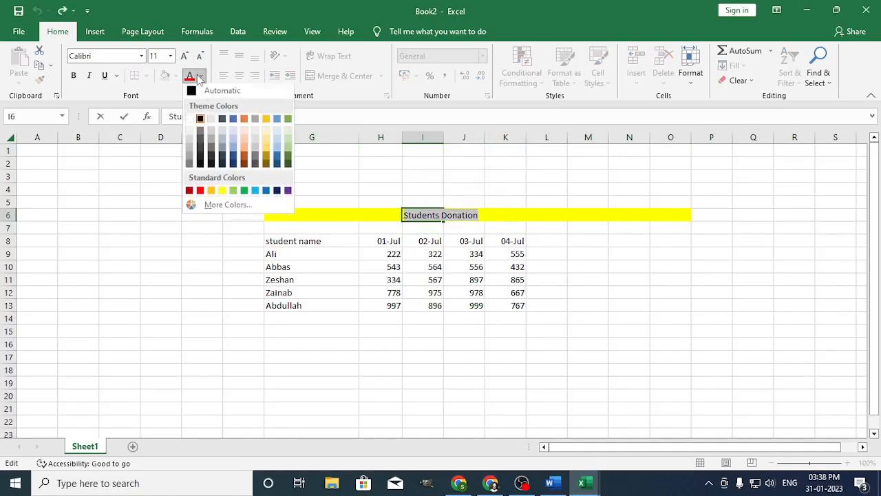
pyautogui.click(199, 192)
pyautogui.click(199, 239)
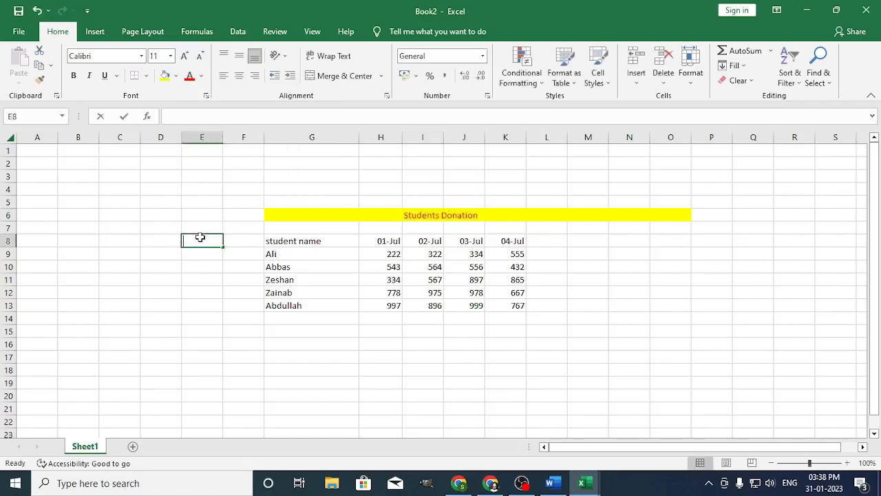
pyautogui.click(268, 344)
# Fill the header row from G8 to O8 with the blue theme colour
pyautogui.click(279, 244)
pyautogui.moveTo(281, 243); pyautogui.dragTo(667, 240)
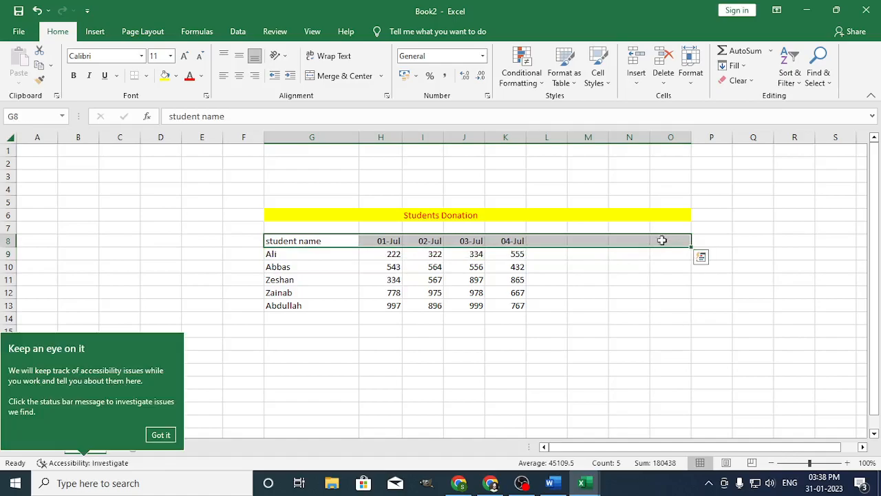
pyautogui.click(177, 76)
pyautogui.click(208, 106)
pyautogui.click(212, 280)
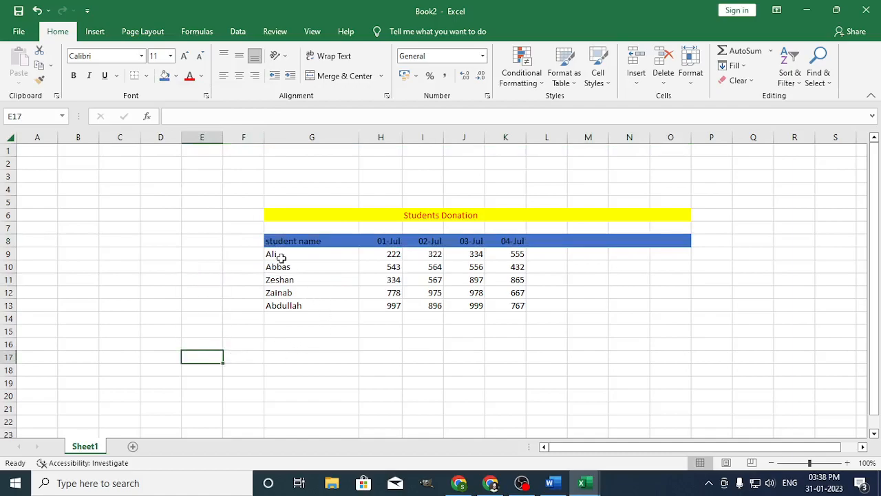
pyautogui.click(280, 254)
pyautogui.moveTo(291, 257); pyautogui.dragTo(298, 311)
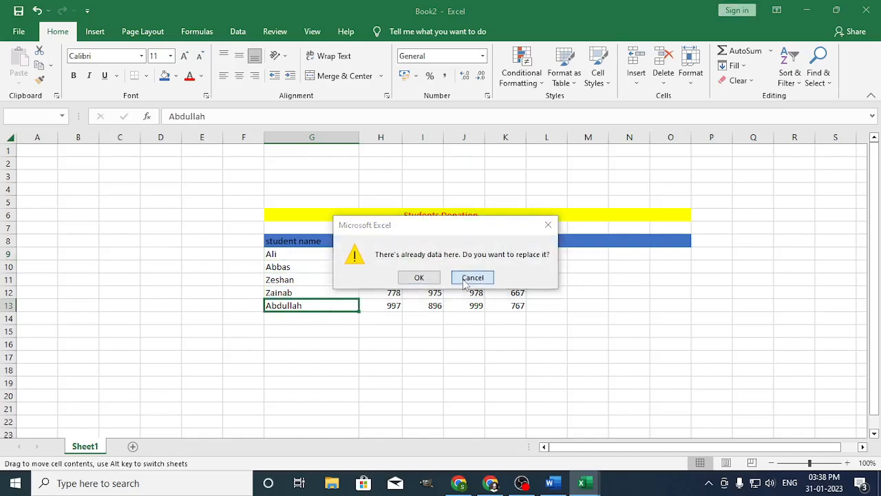
pyautogui.click(473, 277)
pyautogui.click(321, 330)
pyautogui.click(315, 304)
# Make the five student names in cells G9 to G13 bold
pyautogui.click(310, 258)
pyautogui.moveTo(310, 258); pyautogui.dragTo(312, 279)
pyautogui.keyDown('shift'); pyautogui.click(323, 305); pyautogui.keyUp('shift')
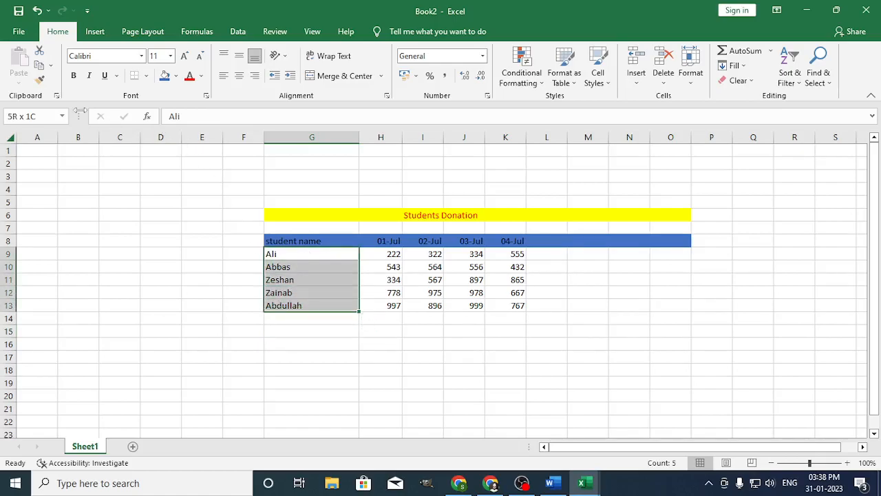
pyautogui.click(73, 75)
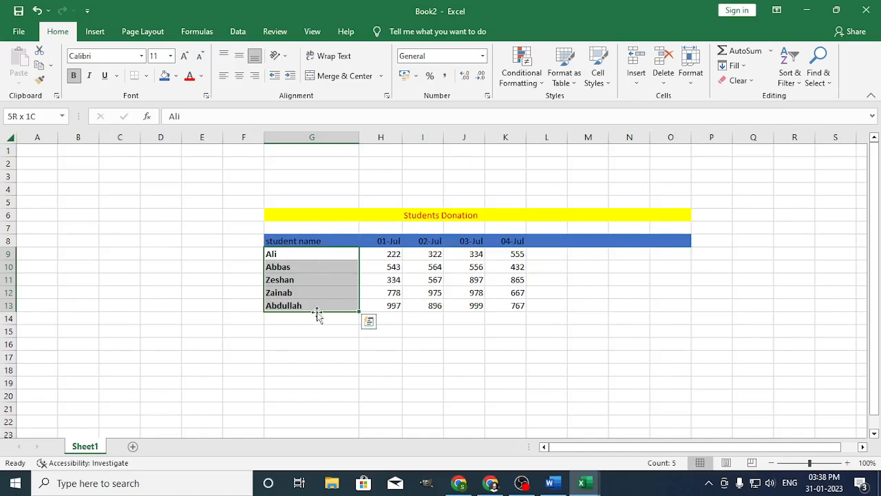
pyautogui.click(546, 383)
# Enter the header "Total" in cell L8, beside the 04-Jul column
pyautogui.click(549, 240)
pyautogui.doubleClick(550, 240)
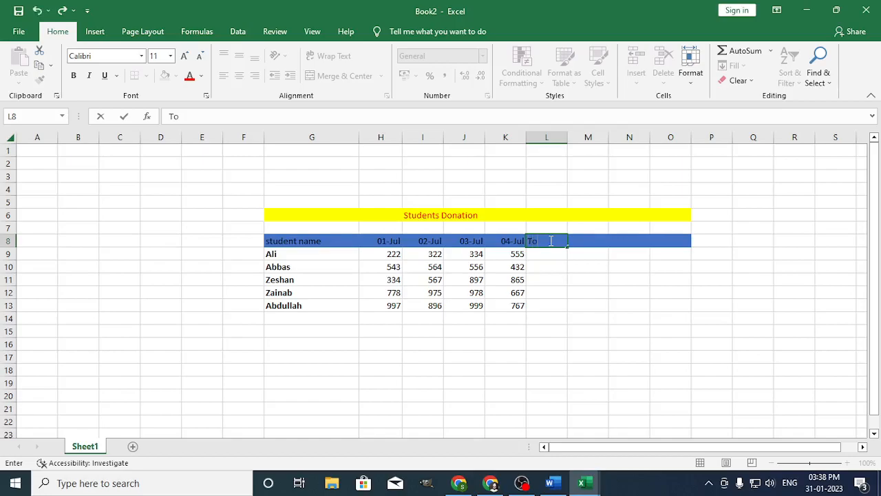
pyautogui.click(549, 255)
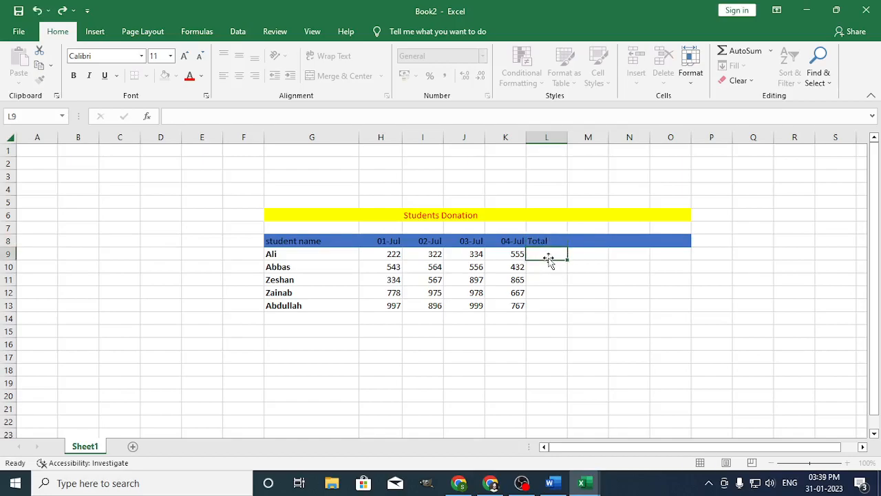
# Enter the formula =SUM(H9:K9) in cell L9 to total the first student's donations
pyautogui.write('=')
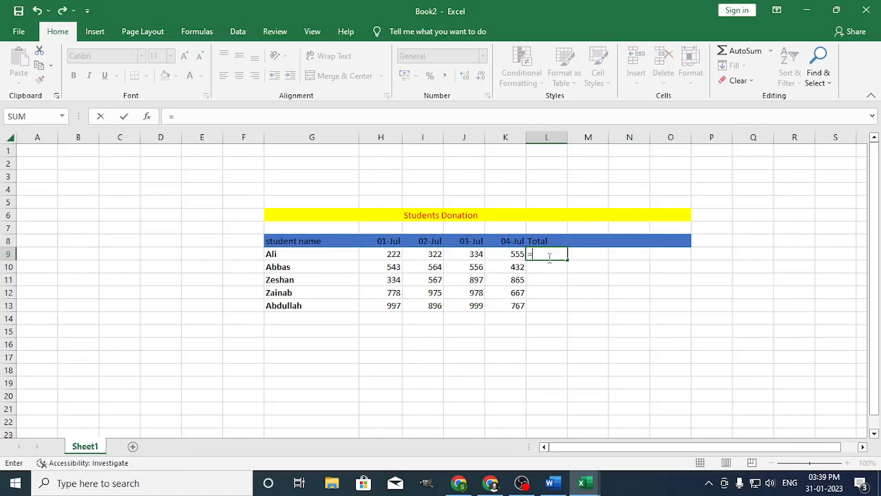
pyautogui.write('SUM(')
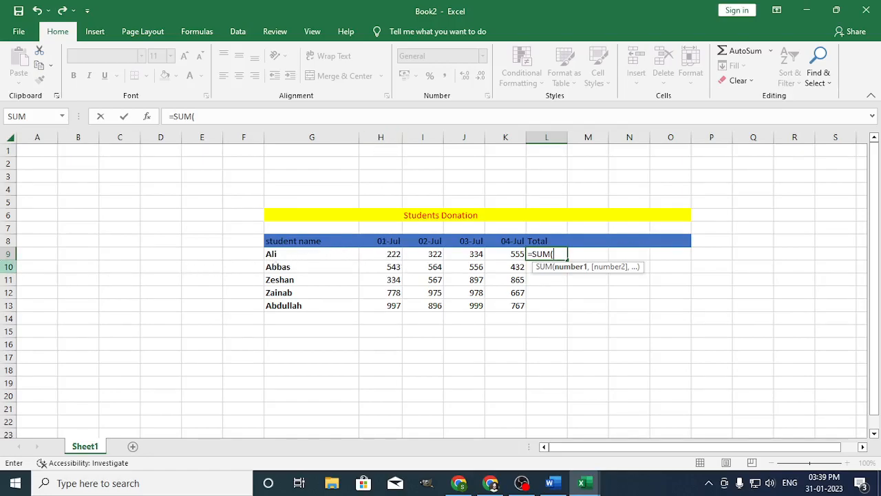
pyautogui.click(380, 257)
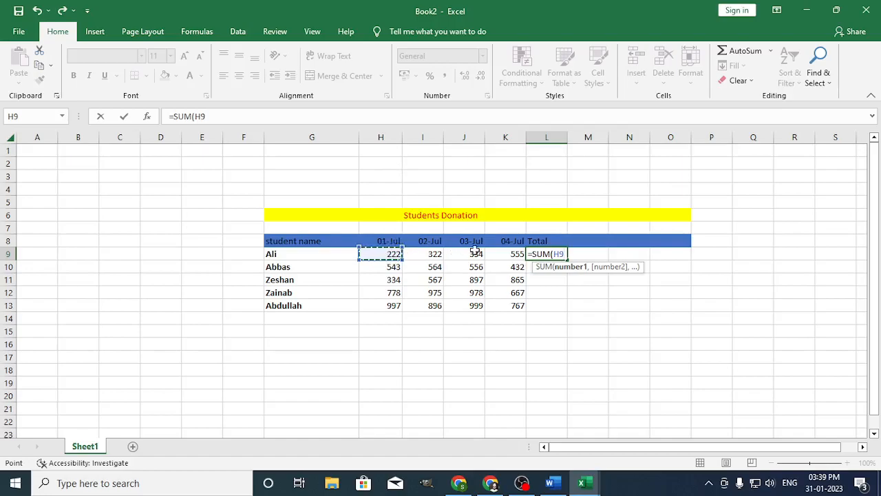
pyautogui.moveTo(394, 254); pyautogui.dragTo(498, 256)
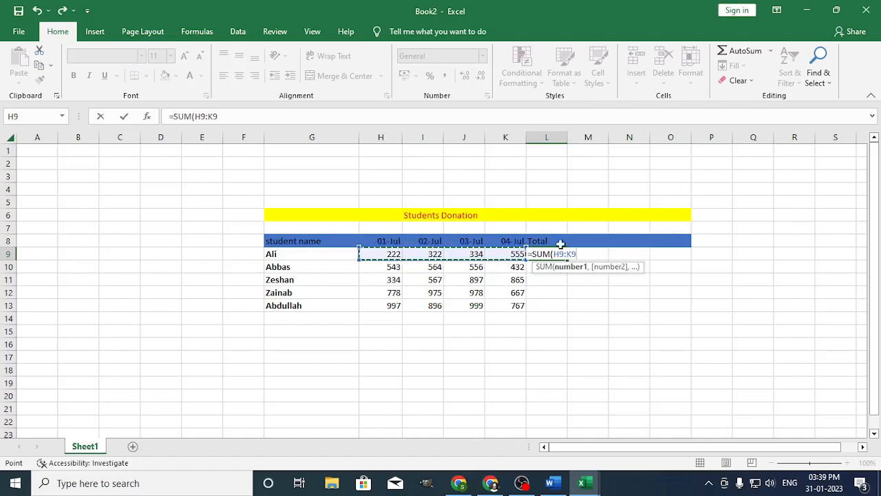
pyautogui.write(')')
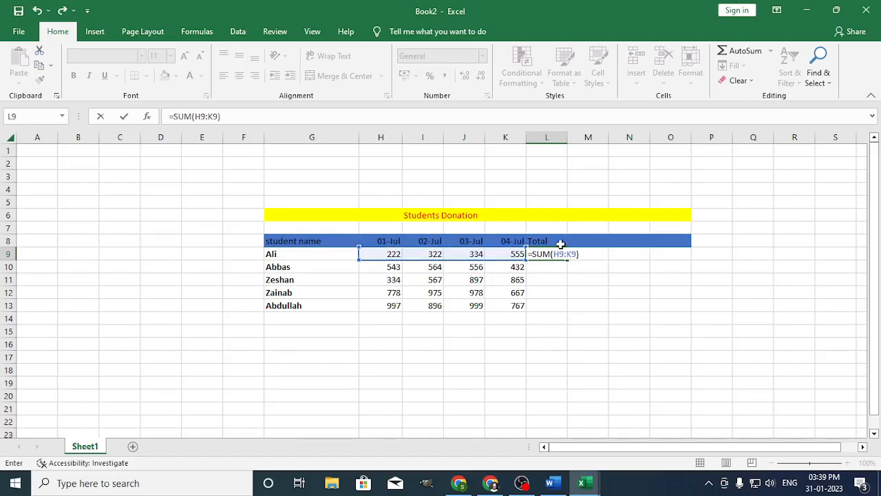
pyautogui.press('Return')
pyautogui.click(591, 307)
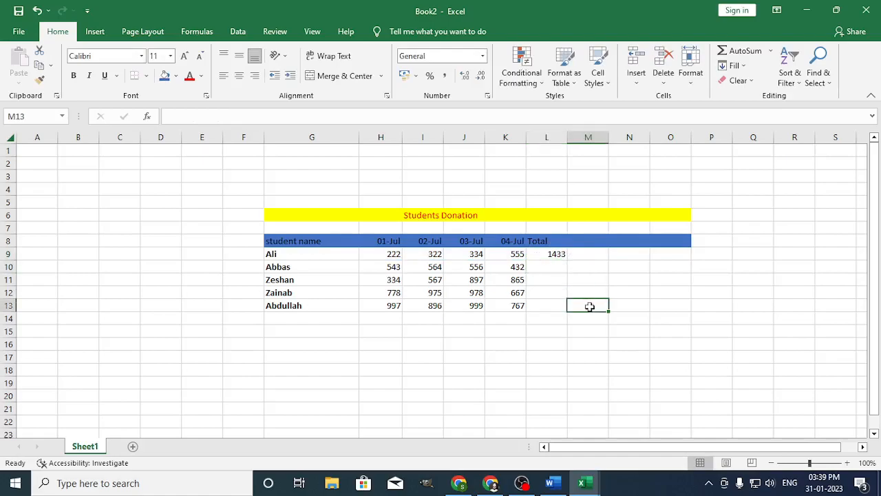
# Fill the total formula from L9 down to L13 for the remaining students
pyautogui.click(559, 252)
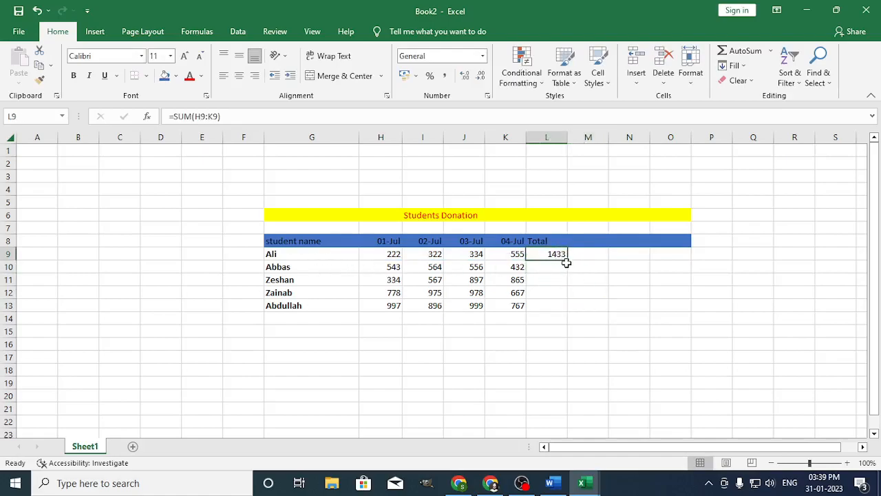
pyautogui.moveTo(567, 259); pyautogui.dragTo(571, 308)
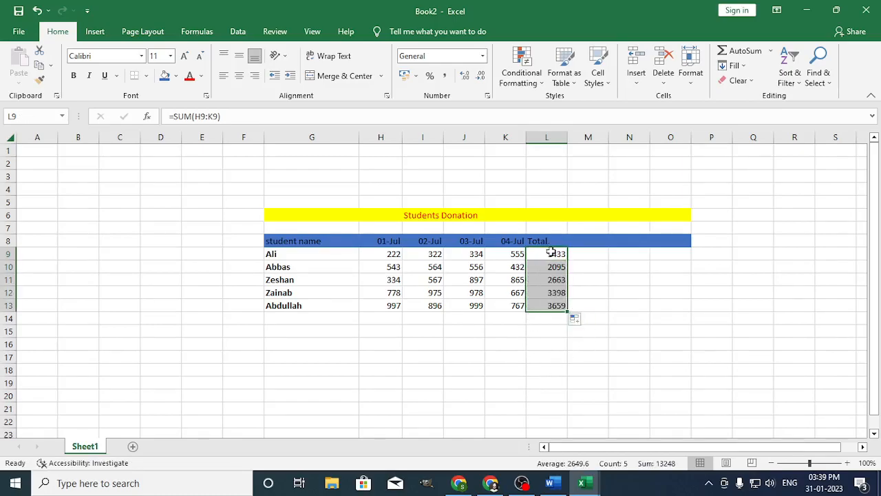
pyautogui.click(588, 267)
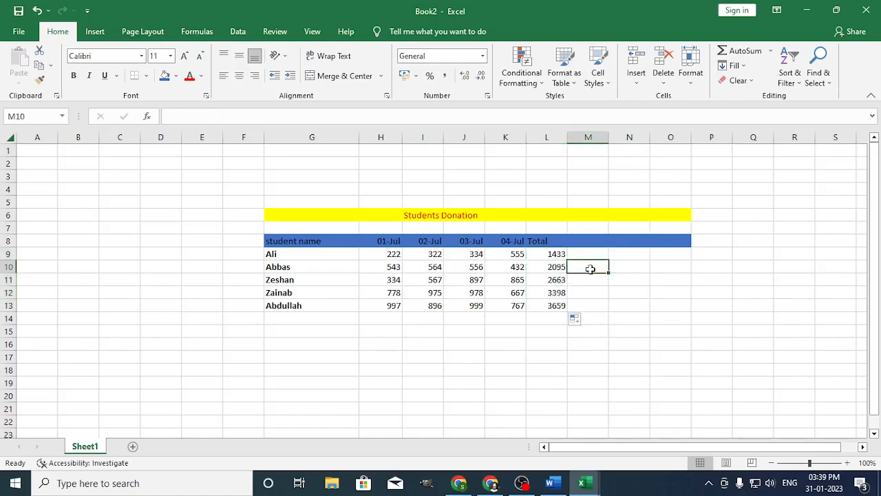
pyautogui.click(563, 254)
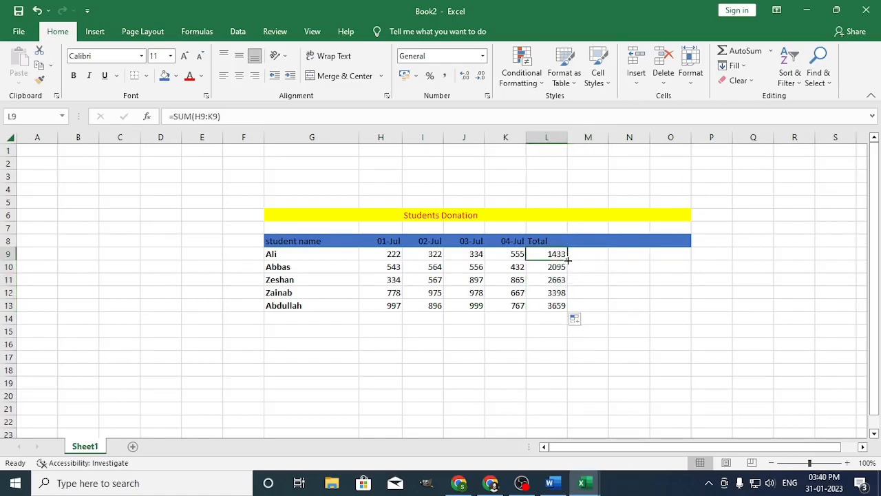
# Refill the total formula from L9 through L13 and enter the label "Grand t." in cell K14
pyautogui.moveTo(568, 260); pyautogui.dragTo(571, 311)
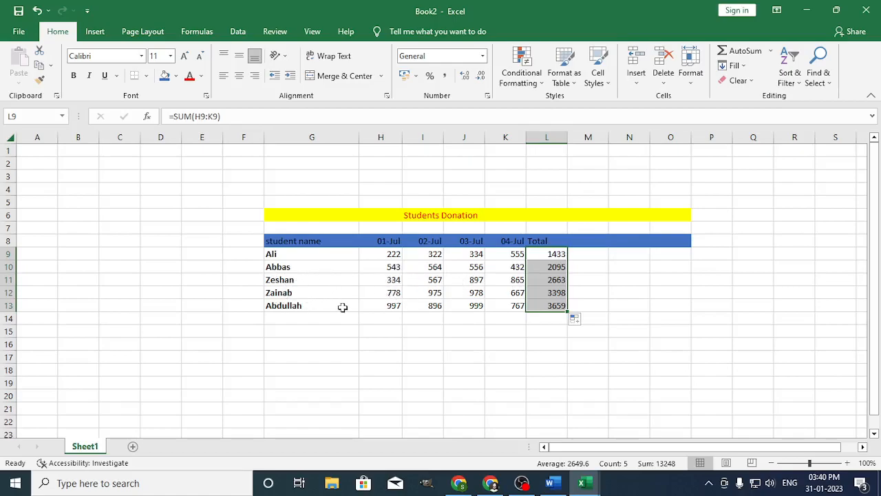
pyautogui.click(503, 334)
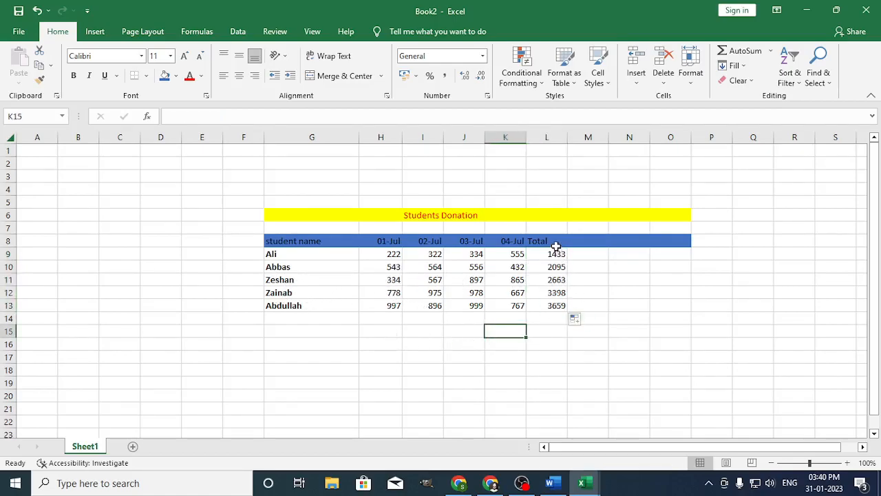
pyautogui.click(510, 317)
pyautogui.doubleClick(509, 317)
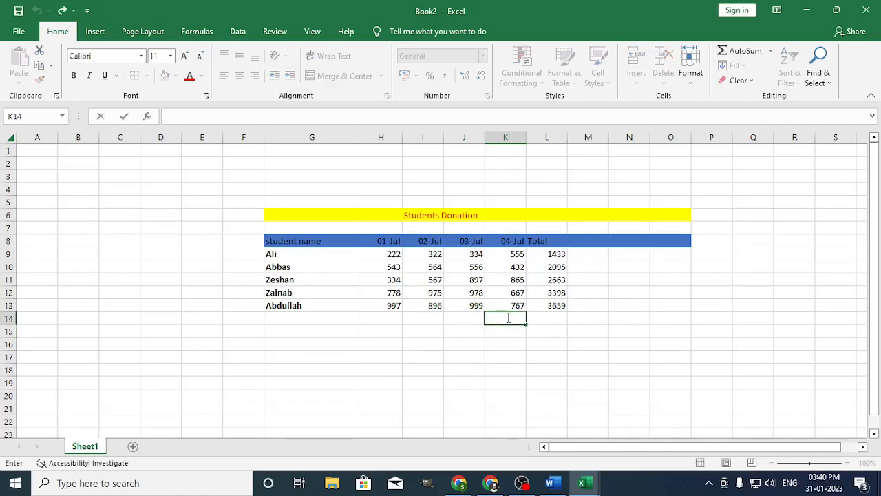
pyautogui.write('Grand t.')
pyautogui.click(617, 349)
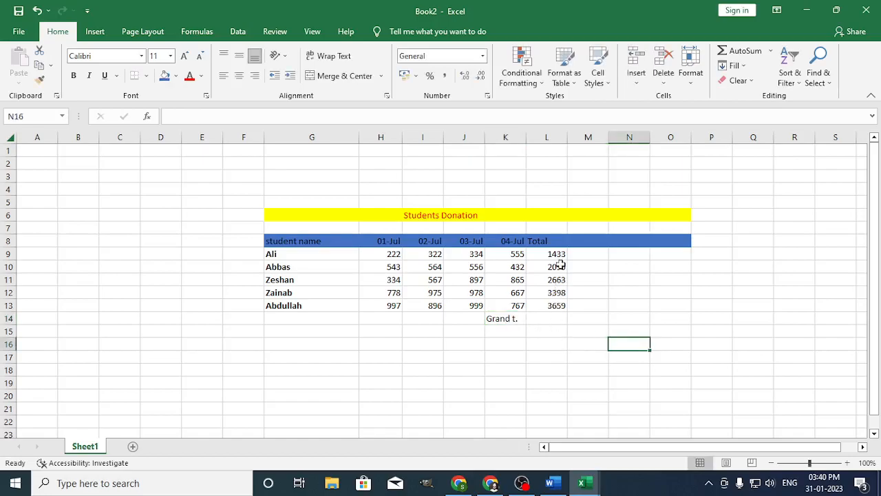
# Enter the formula =SUM(L9:L13) in cell L14 to calculate the grand total of all students' donations
pyautogui.click(555, 320)
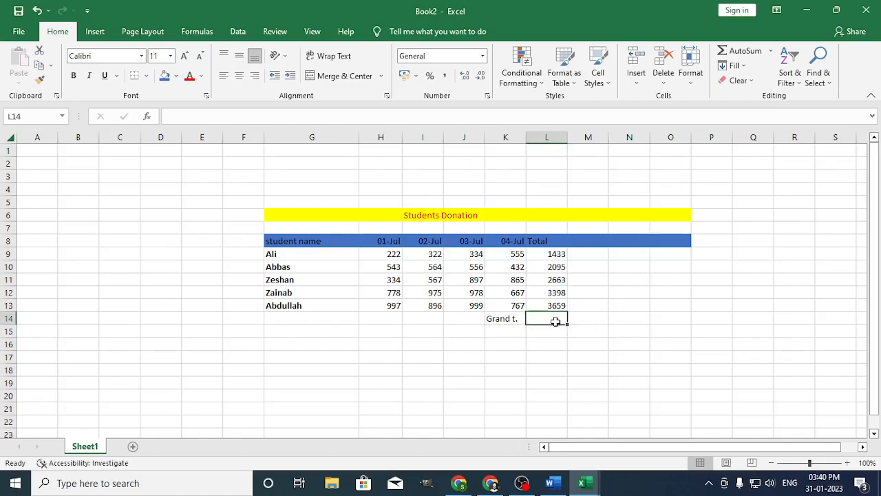
pyautogui.write('=S')
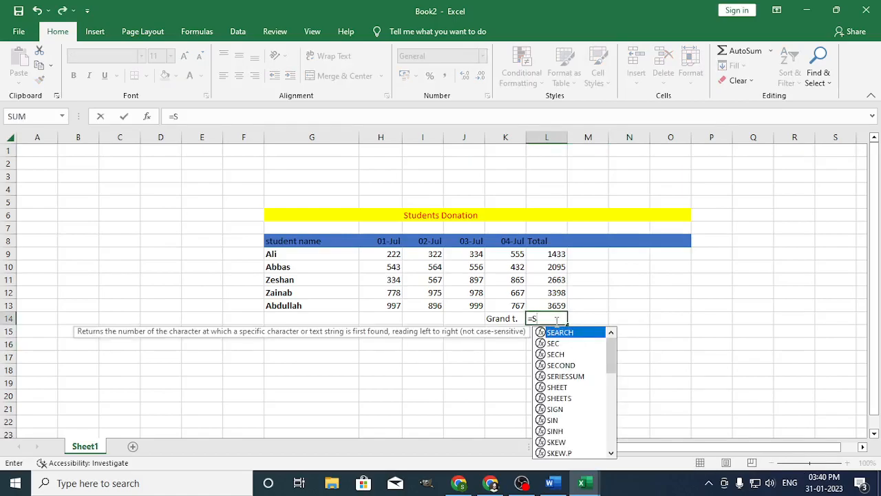
pyautogui.write('UM(')
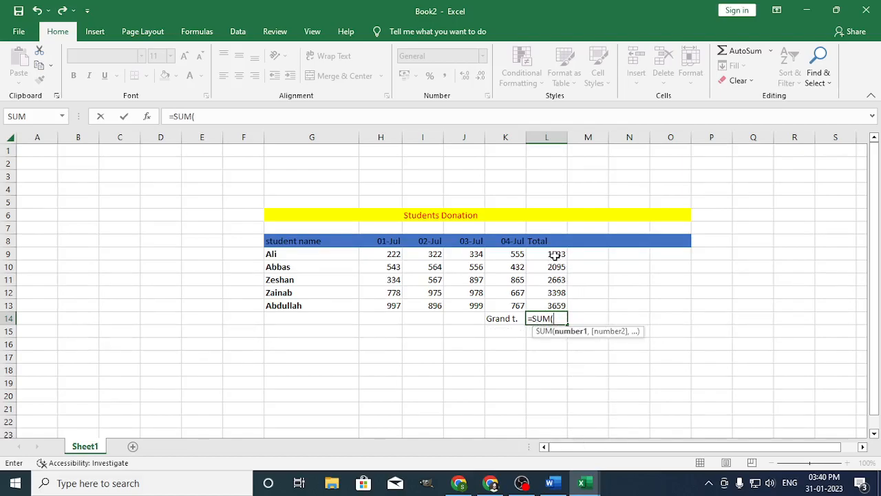
pyautogui.write('l9:')
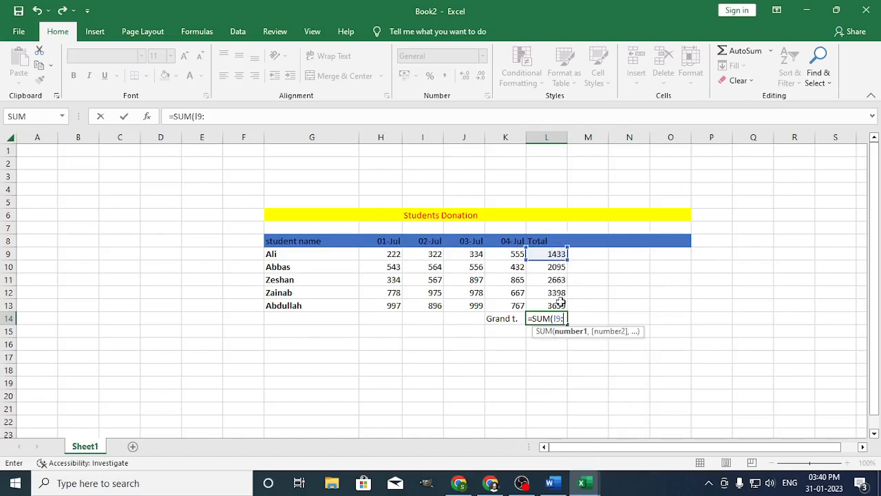
pyautogui.write('l')
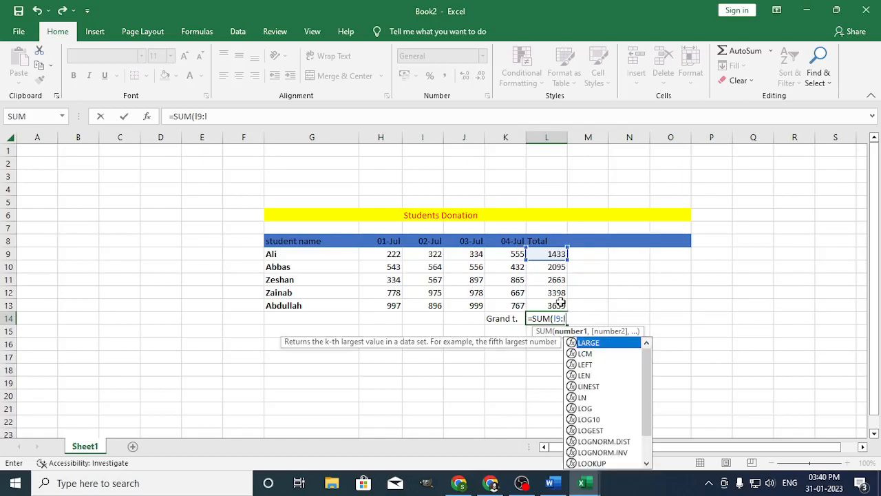
pyautogui.write('13')
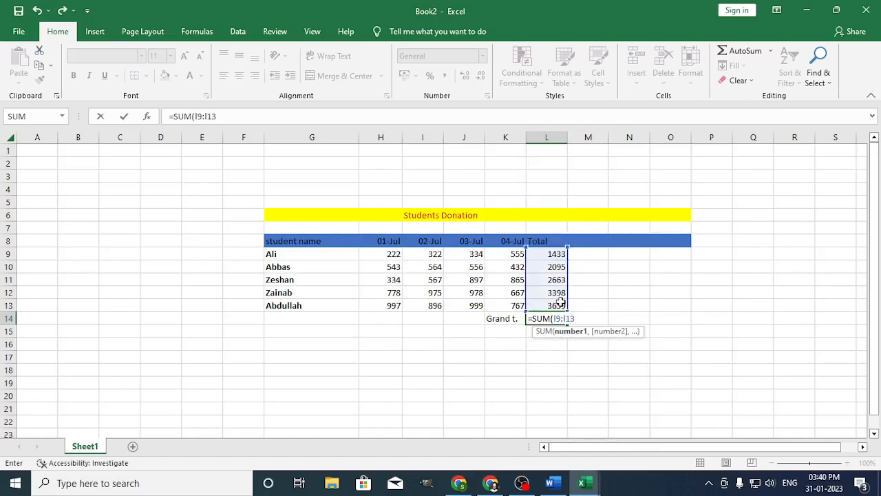
pyautogui.press('BackSpace')
pyautogui.write('4')
pyautogui.press('BackSpace')
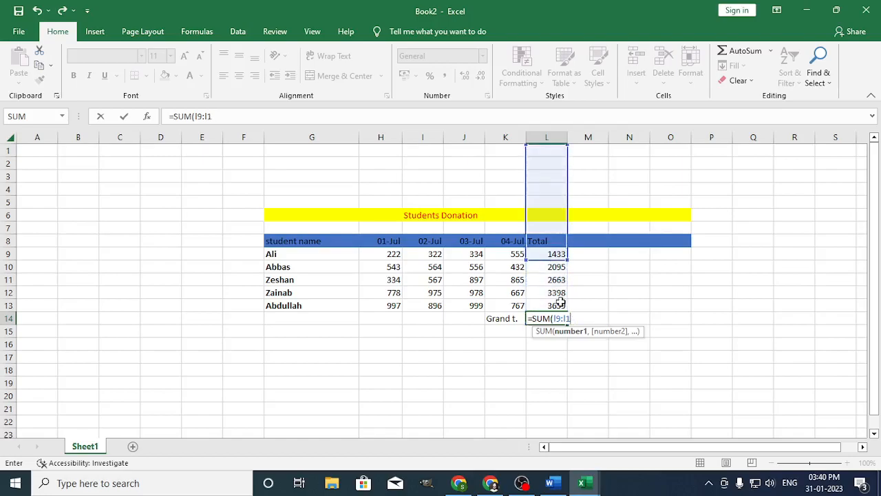
pyautogui.write('8')
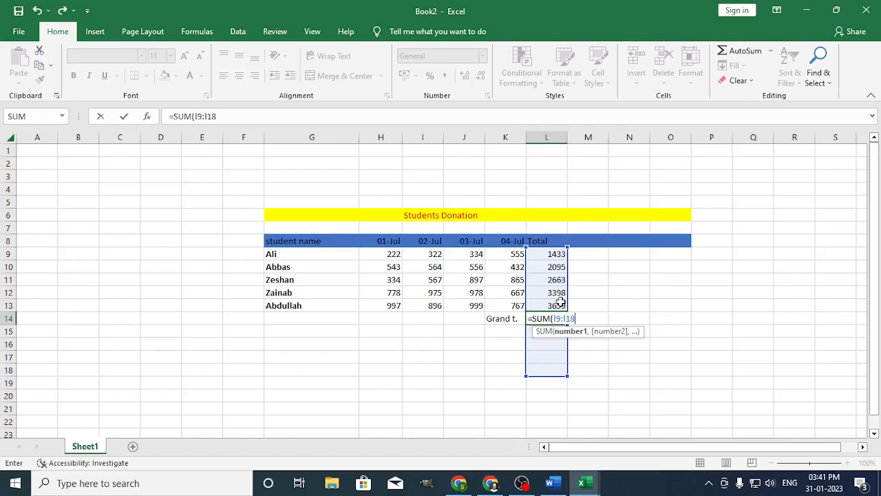
pyautogui.press('BackSpace')
pyautogui.write('3')
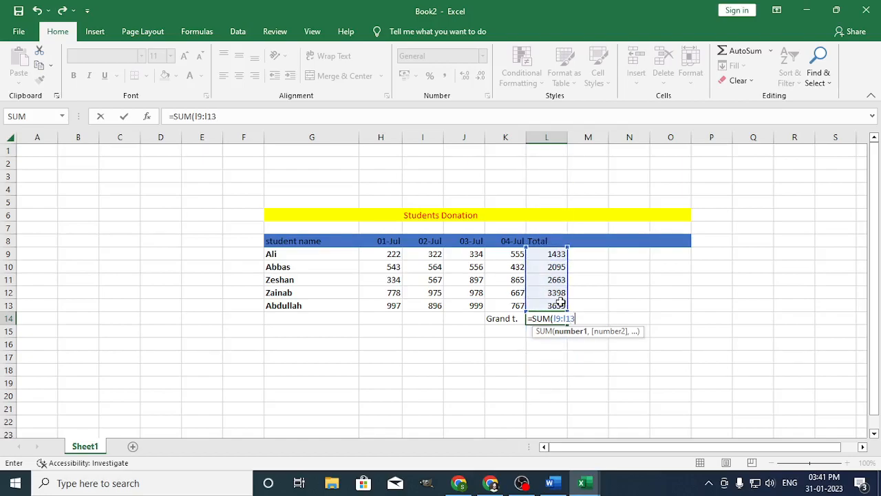
pyautogui.write(')')
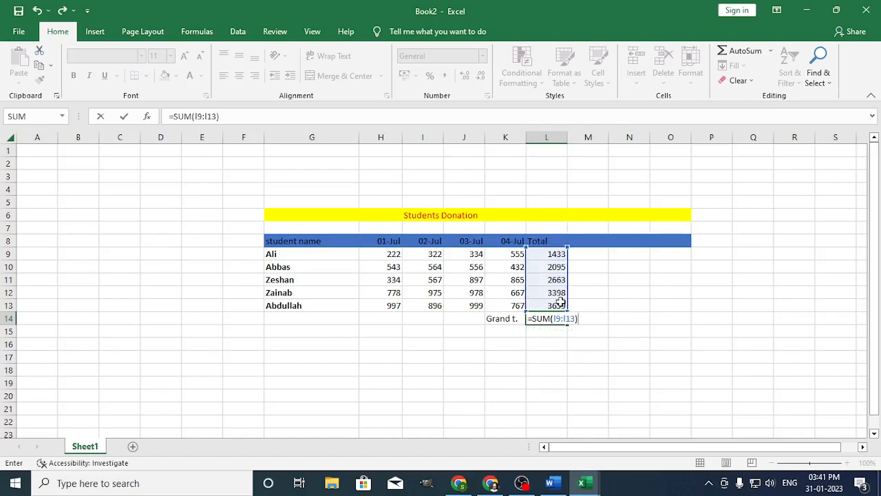
pyautogui.press('Return')
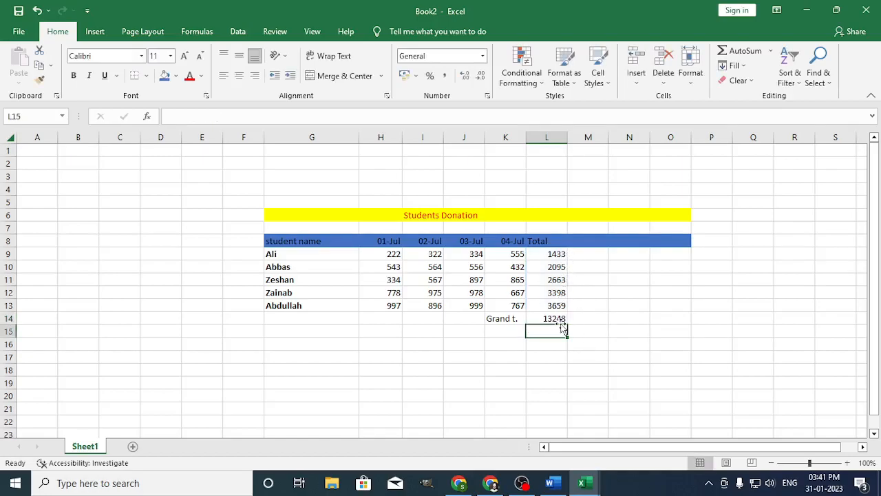
# Enter the header "percent" in cell M8, beside the Total column
pyautogui.click(589, 365)
pyautogui.click(593, 237)
pyautogui.doubleClick(593, 239)
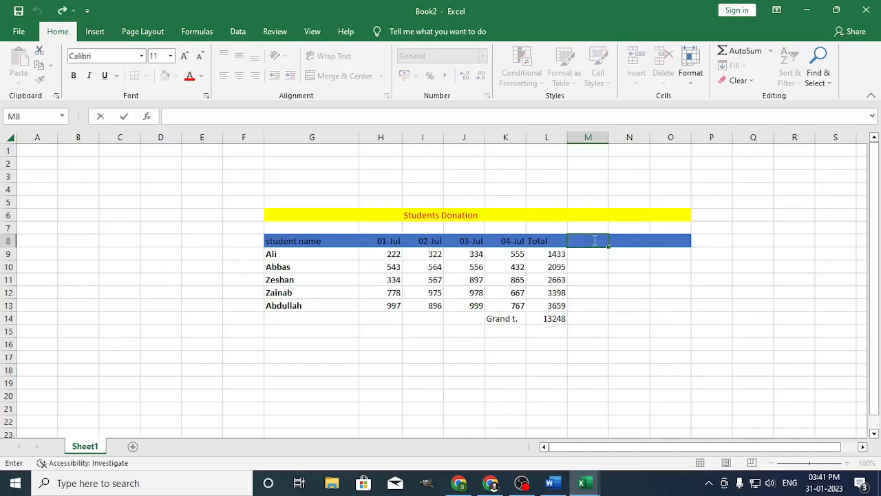
pyautogui.write('percent')
pyautogui.click(597, 253)
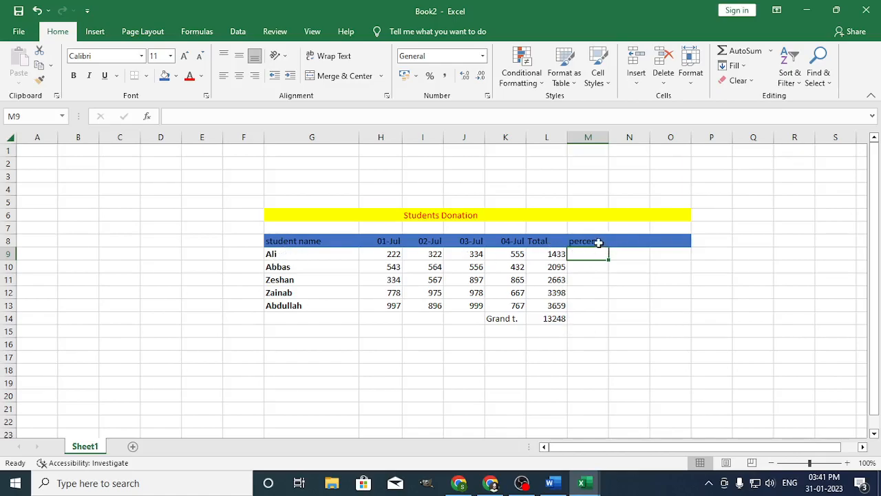
# Enter the formula =L9/L14*100 in cell M9 to calculate the first student's percentage of the grand total
pyautogui.click(597, 279)
pyautogui.click(587, 253)
pyautogui.write('=')
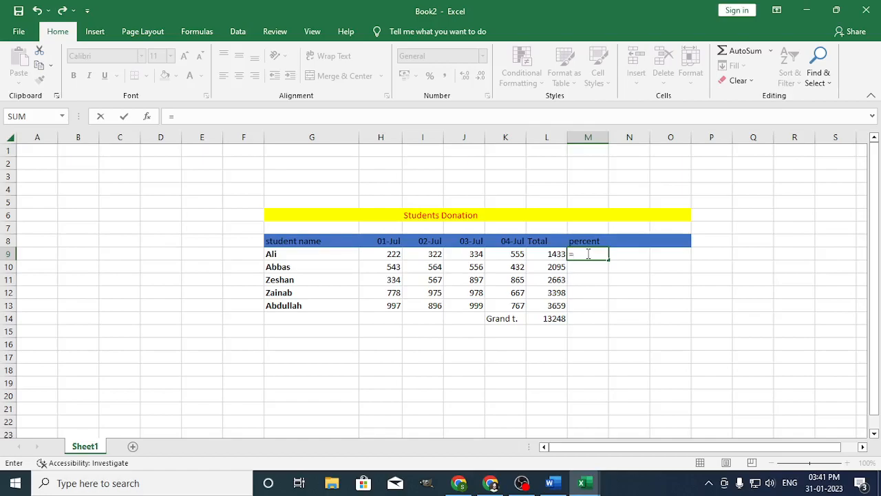
pyautogui.write('l9')
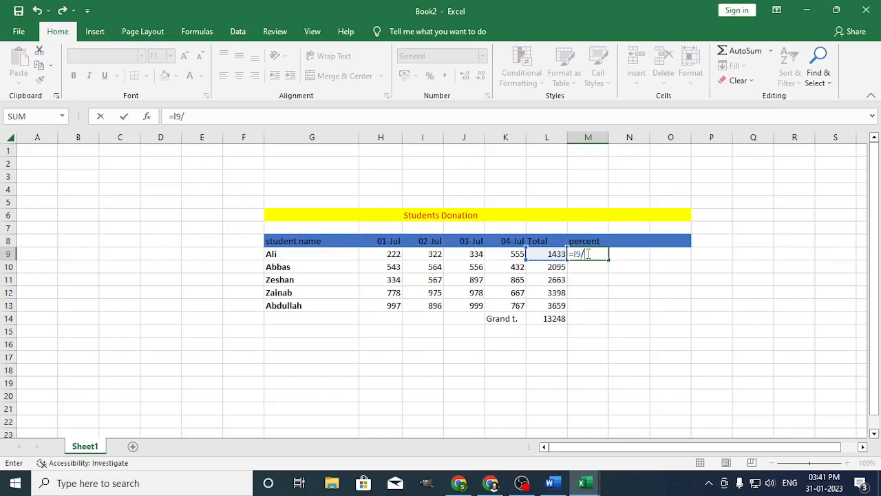
pyautogui.write('/l')
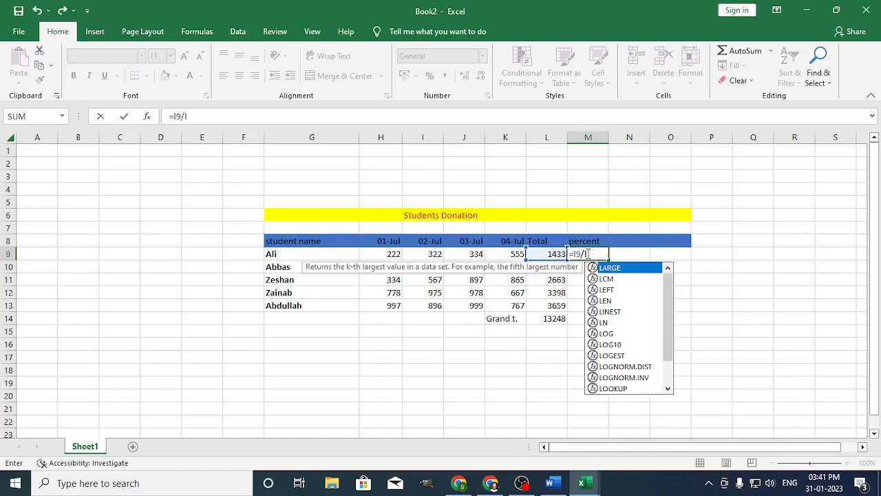
pyautogui.write('14')
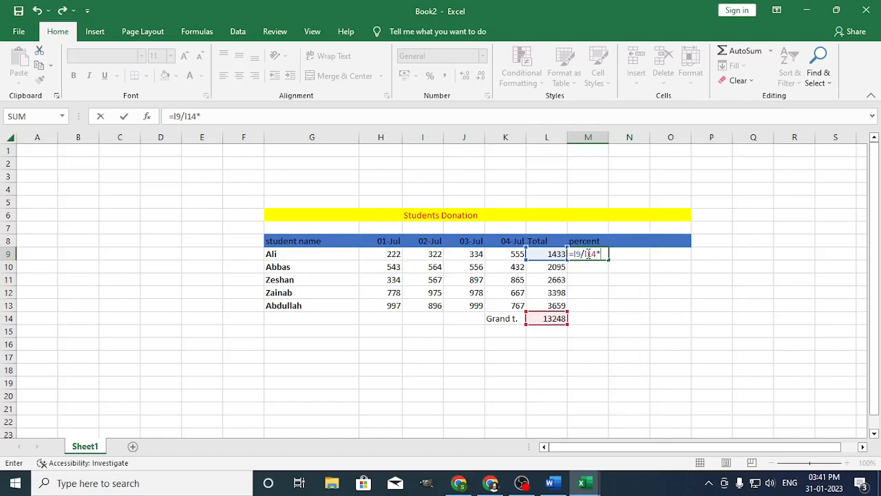
pyautogui.write('*100')
pyautogui.press('Return')
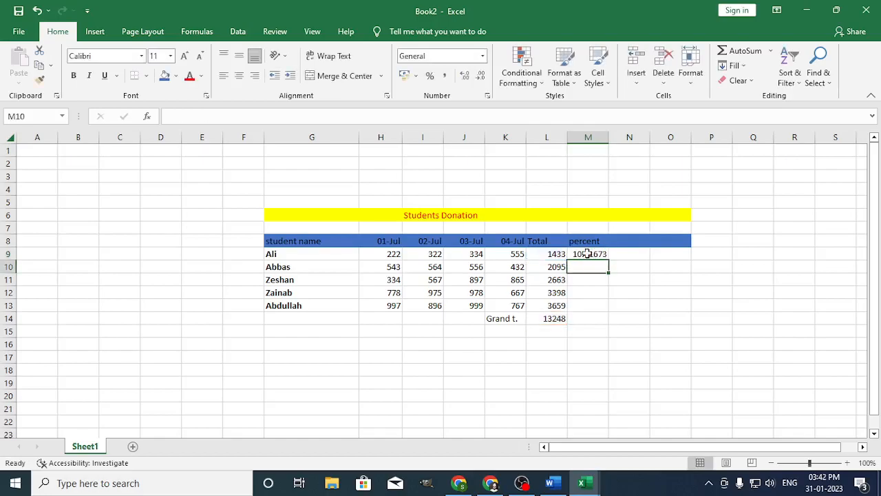
pyautogui.click(610, 303)
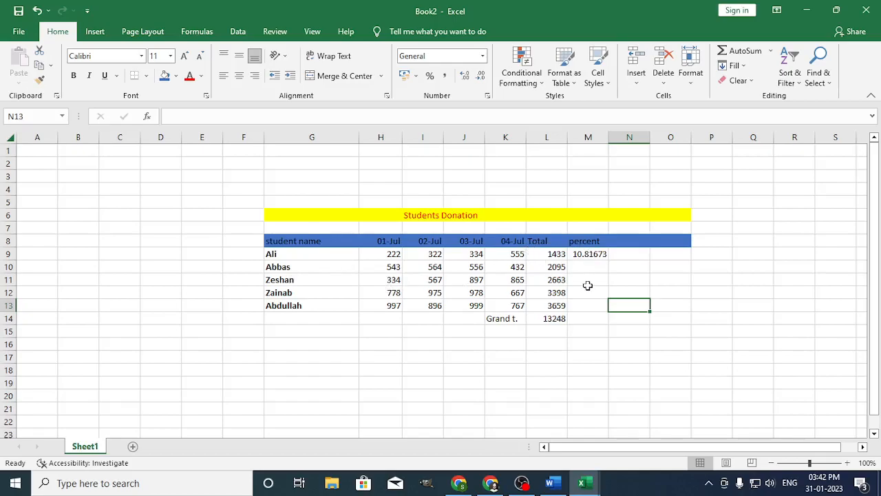
# Format the percentage in cell M9 with the Number category and 2 decimal places
pyautogui.click(597, 254)
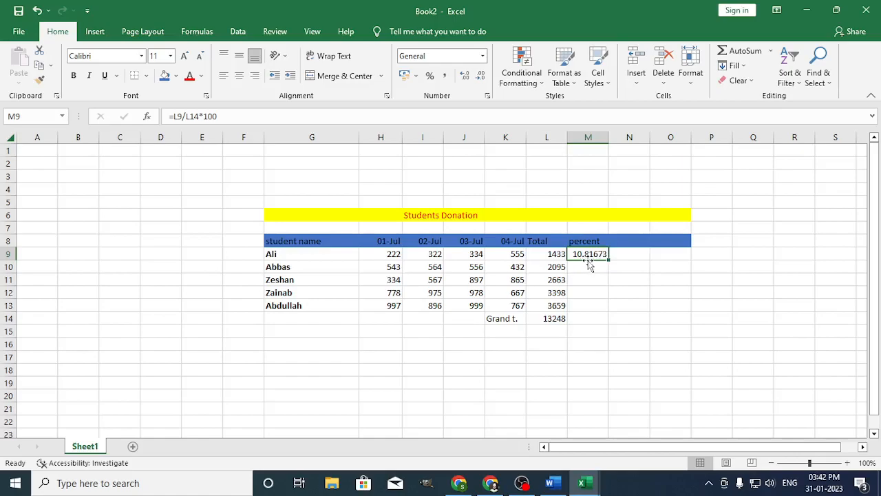
pyautogui.click(605, 283)
pyautogui.click(601, 254)
pyautogui.click(487, 96)
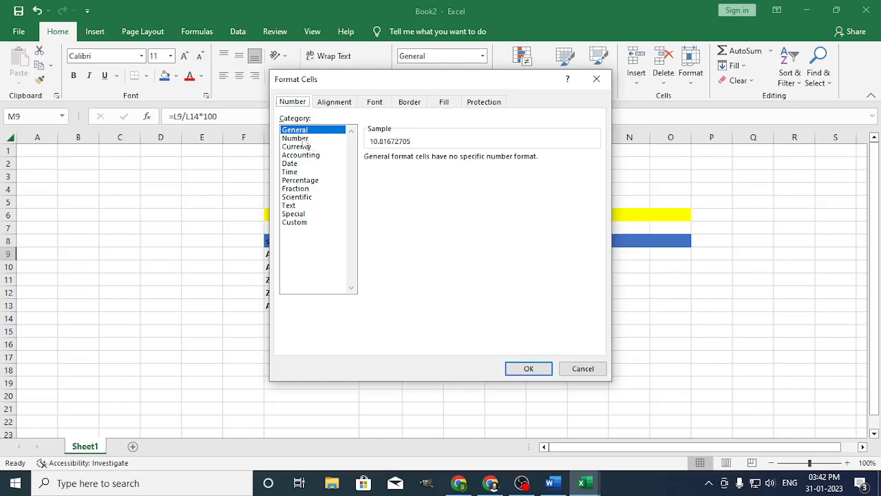
pyautogui.click(303, 139)
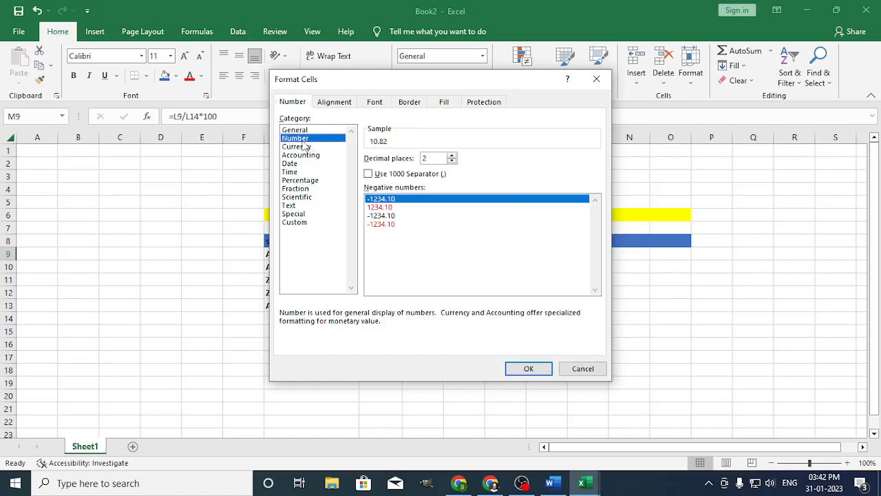
pyautogui.click(451, 157)
pyautogui.click(452, 156)
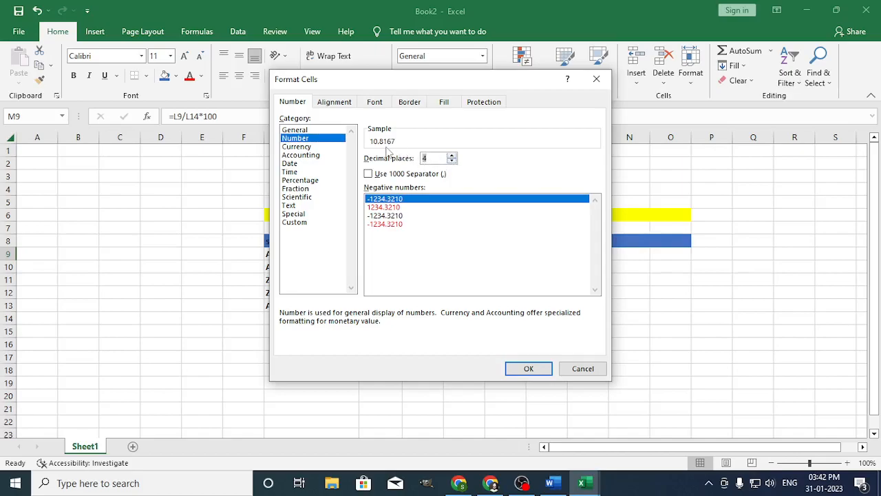
pyautogui.click(452, 162)
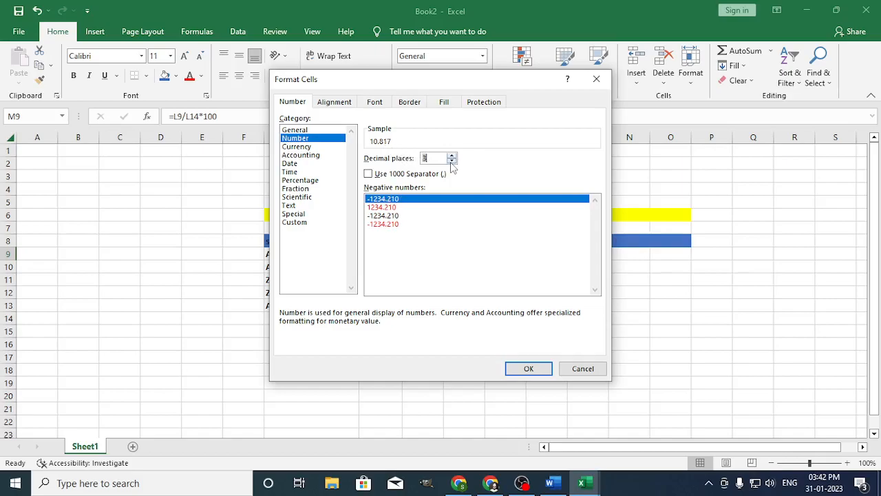
pyautogui.click(452, 162)
pyautogui.click(453, 162)
pyautogui.click(452, 155)
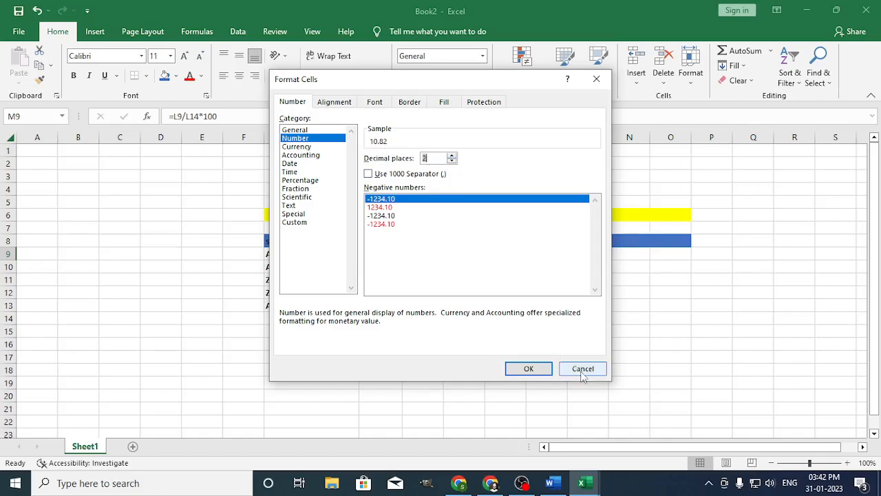
pyautogui.click(549, 371)
pyautogui.click(626, 303)
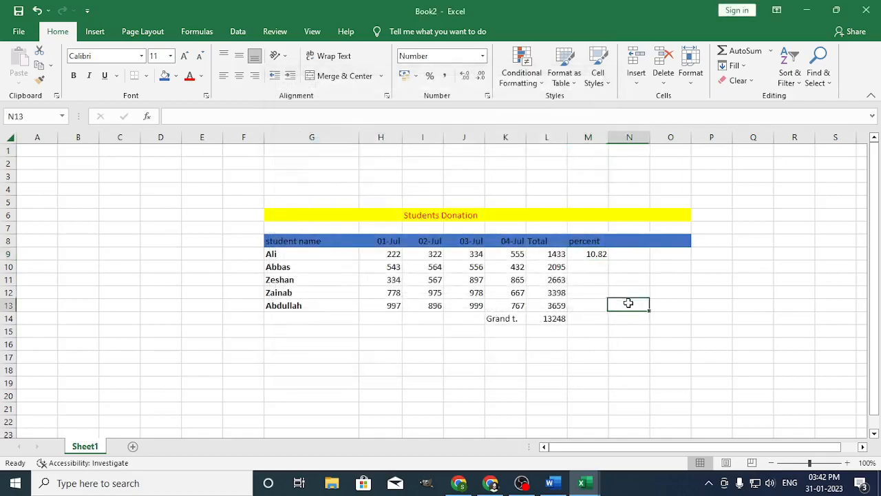
# Fill the percent formula from M9 down to M13 for the remaining students
pyautogui.click(599, 255)
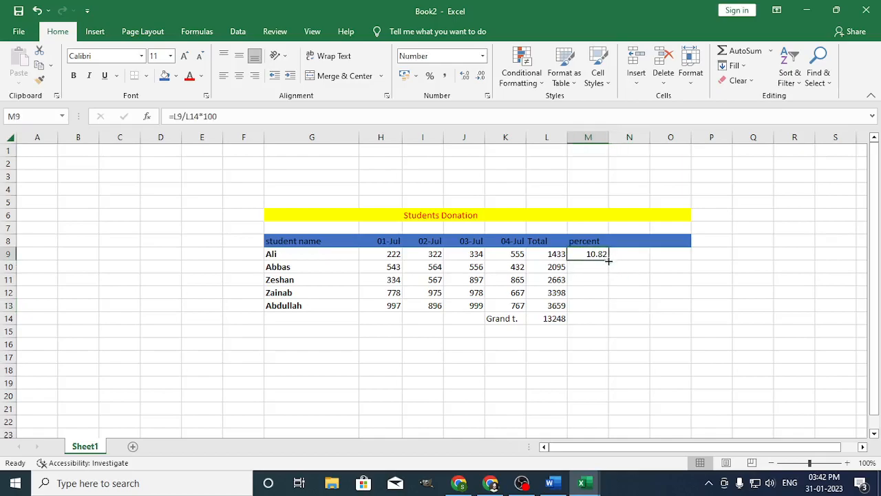
pyautogui.moveTo(609, 259); pyautogui.dragTo(615, 310)
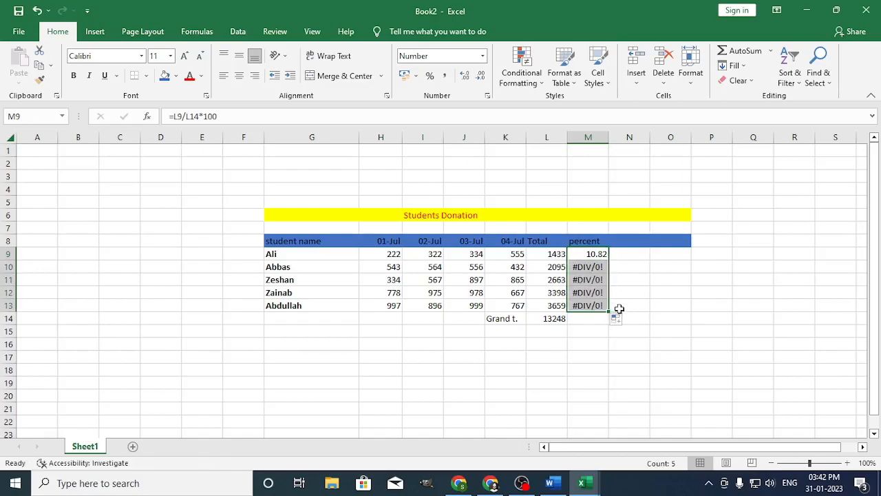
pyautogui.click(631, 279)
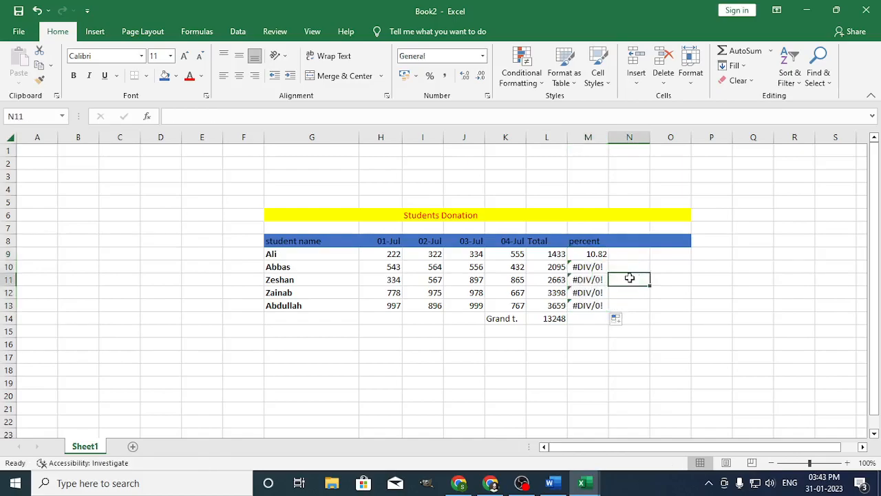
# Clear the copied percent formulas from cells M10 to M13, leaving only the one in M9
pyautogui.click(594, 269)
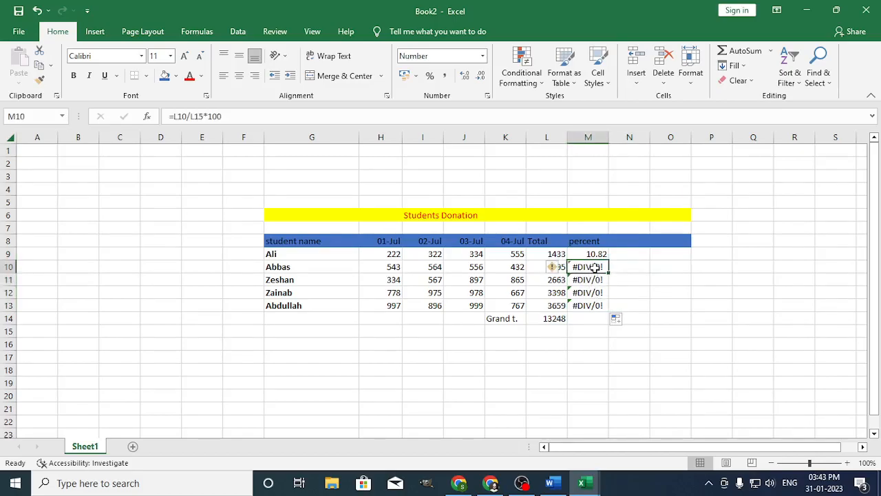
pyautogui.click(555, 320)
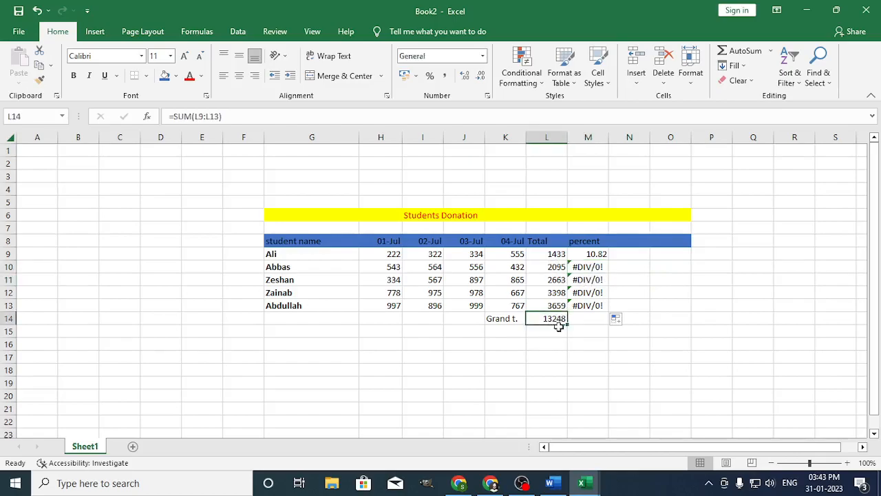
pyautogui.click(582, 266)
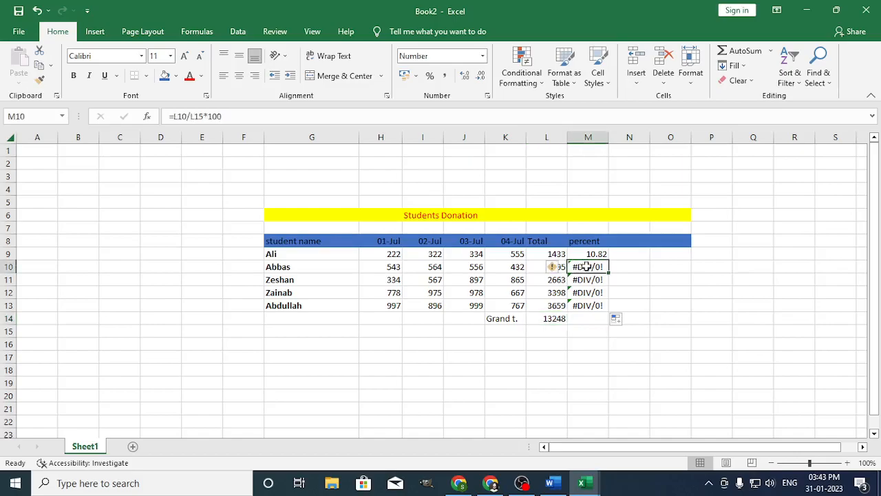
pyautogui.press('Delete')
pyautogui.click(592, 280)
pyautogui.press('Delete')
pyautogui.click(593, 293)
pyautogui.click(595, 305)
pyautogui.press('Delete')
pyautogui.click(596, 292)
pyautogui.press('Delete')
pyautogui.click(624, 293)
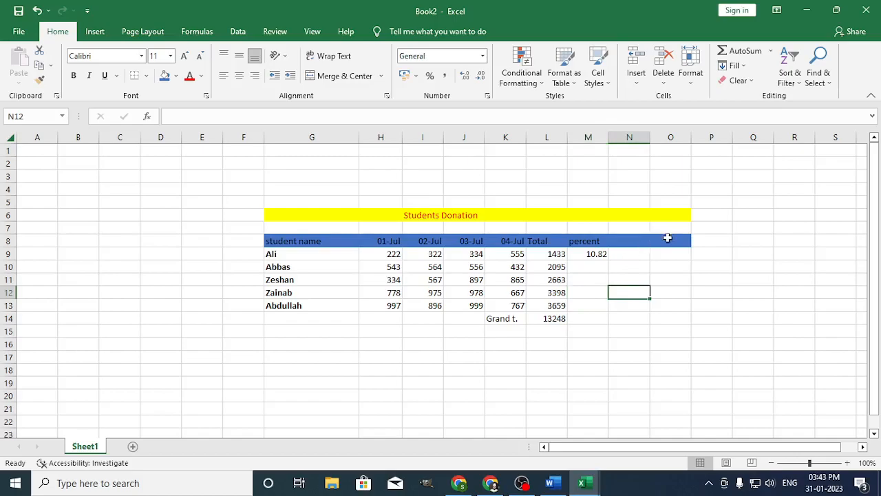
# Change the percent formula in M9 to =L9/$L$14*100 so the grand total reference is absolute
pyautogui.click(626, 257)
pyautogui.click(606, 257)
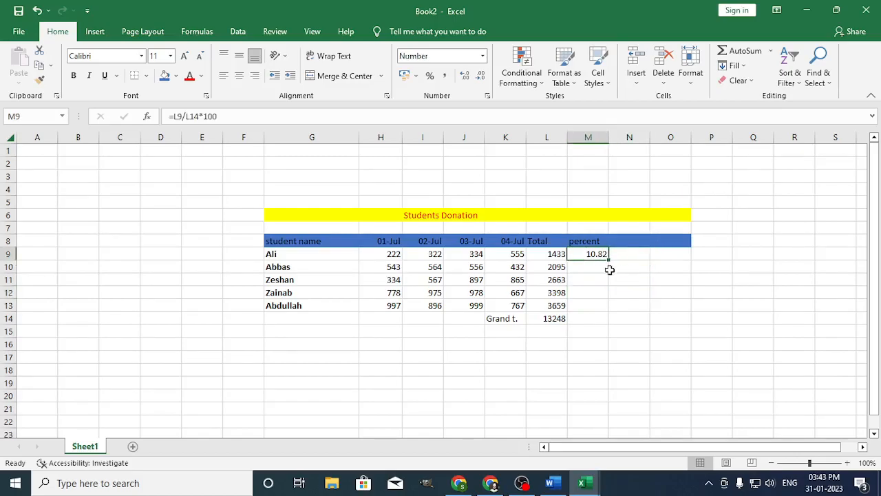
pyautogui.doubleClick(603, 255)
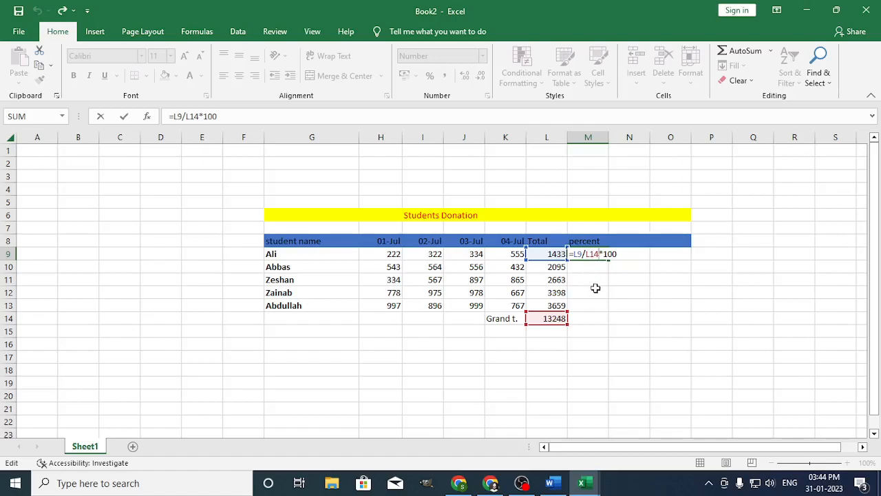
pyautogui.click(590, 254)
pyautogui.write('$L')
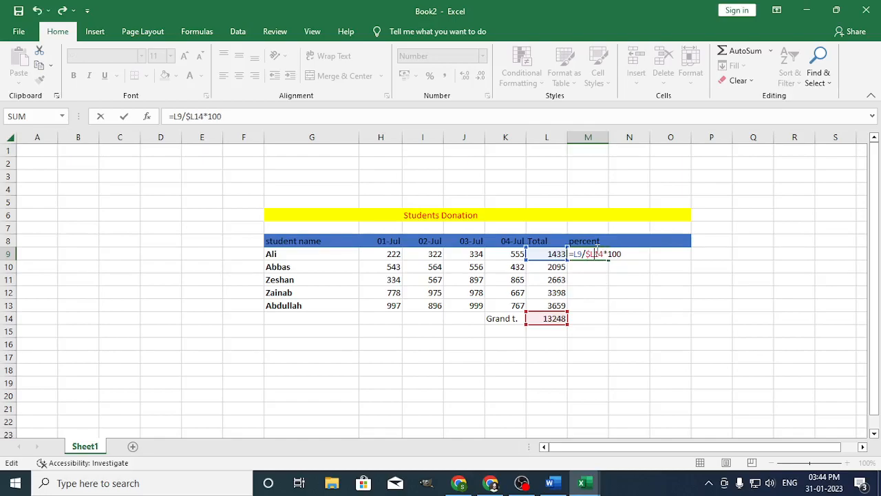
pyautogui.write('$')
pyautogui.press('Return')
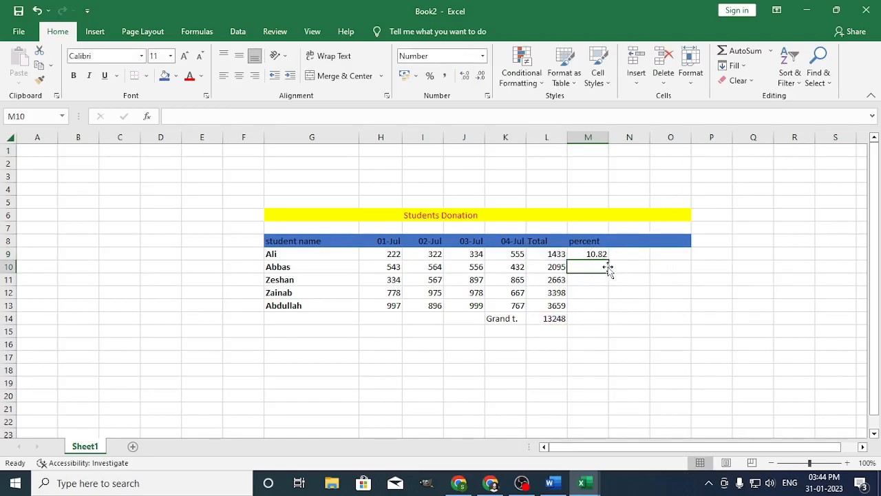
# Fill the corrected percent formula from M9 down to M13 for the remaining students
pyautogui.click(603, 254)
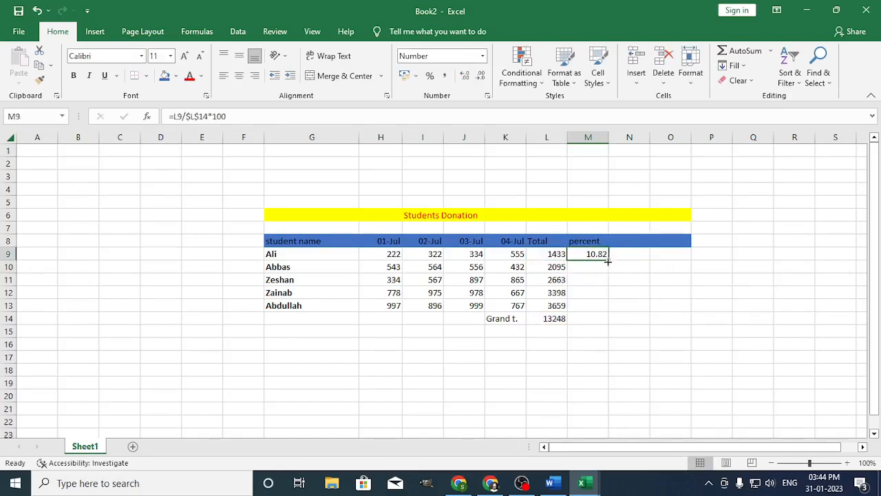
pyautogui.moveTo(611, 259); pyautogui.dragTo(611, 310)
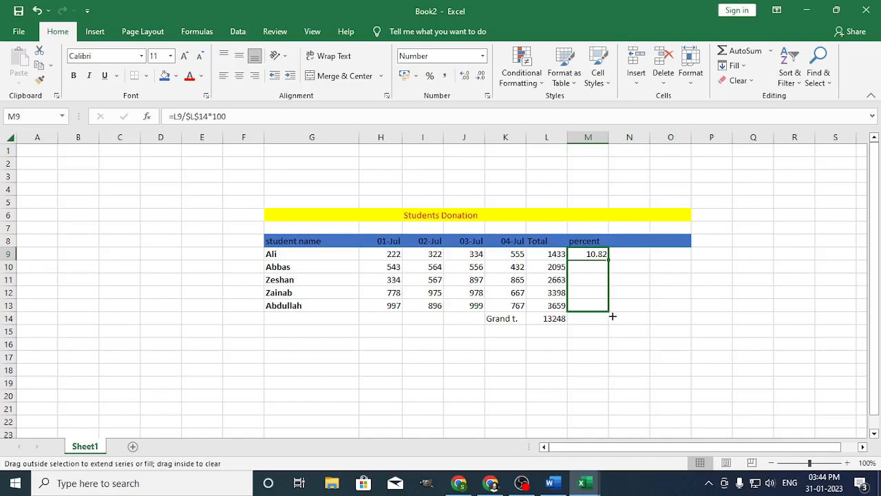
pyautogui.moveTo(613, 316); pyautogui.dragTo(616, 320)
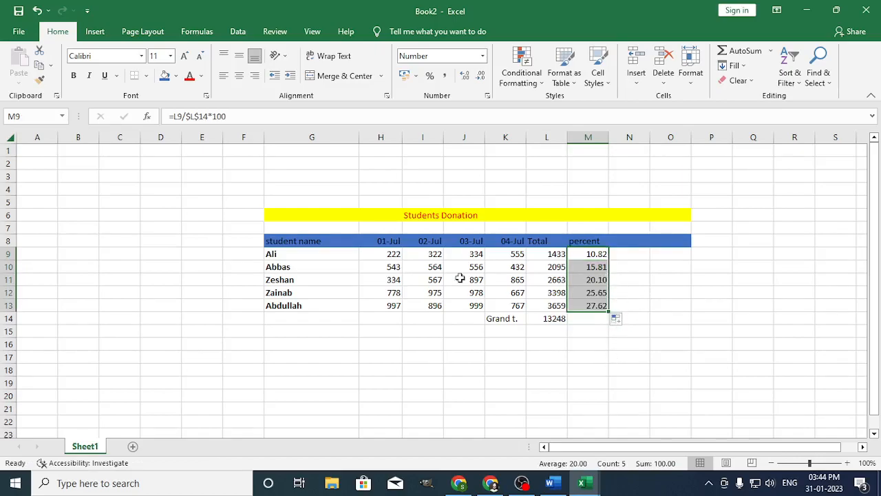
# Check the percent formulas in M9 to M13 against the grand total in L14 and the students' totals
pyautogui.click(626, 282)
pyautogui.click(603, 268)
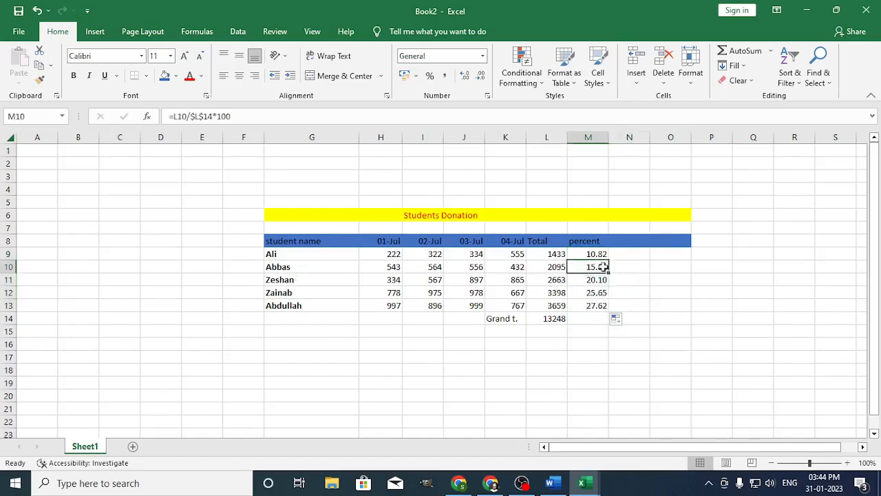
pyautogui.click(555, 318)
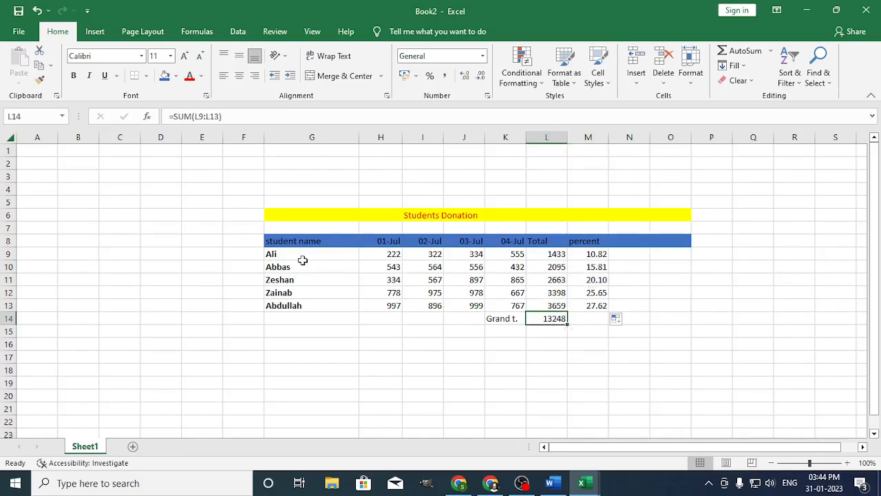
pyautogui.click(595, 256)
pyautogui.click(596, 267)
pyautogui.click(596, 279)
pyautogui.click(596, 293)
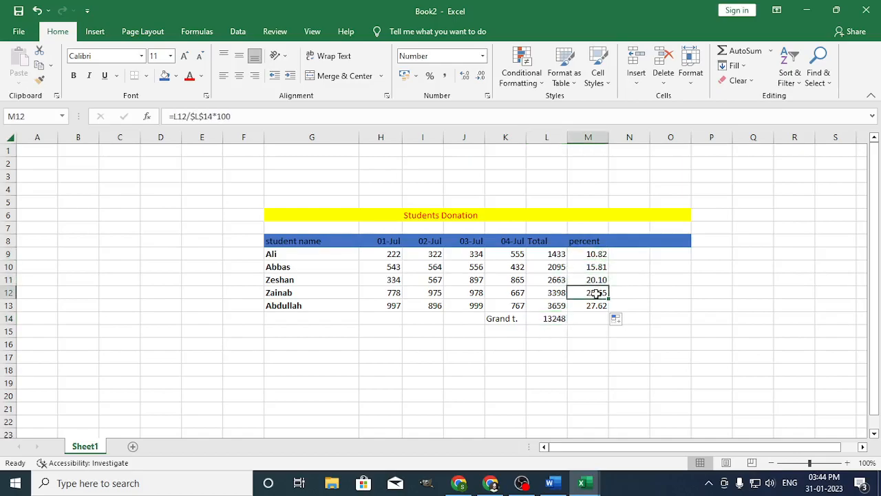
pyautogui.click(599, 307)
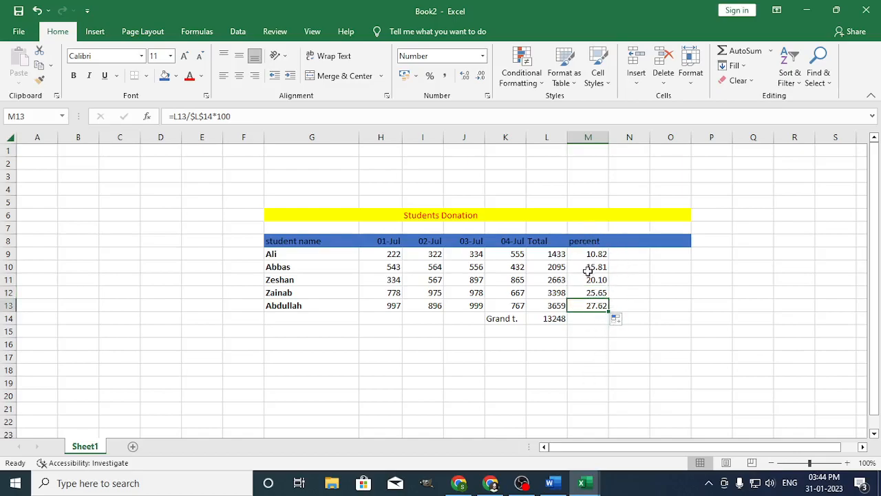
pyautogui.click(556, 342)
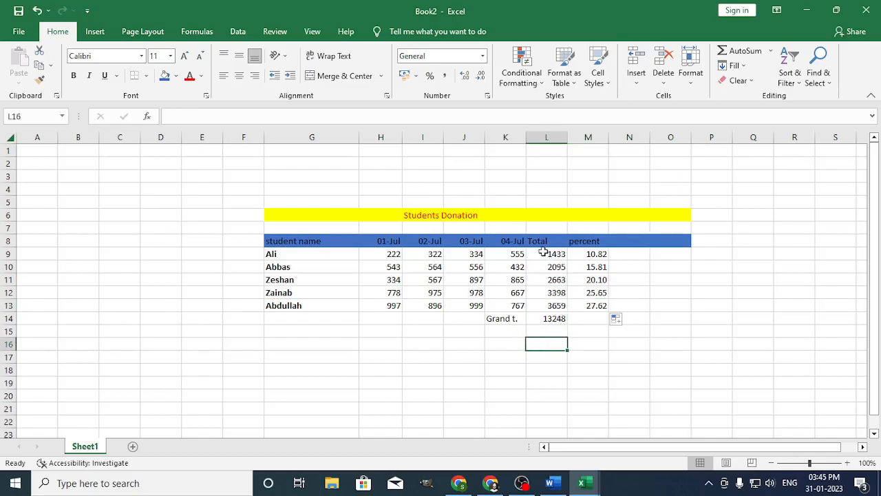
pyautogui.click(547, 254)
pyautogui.click(547, 280)
pyautogui.click(554, 305)
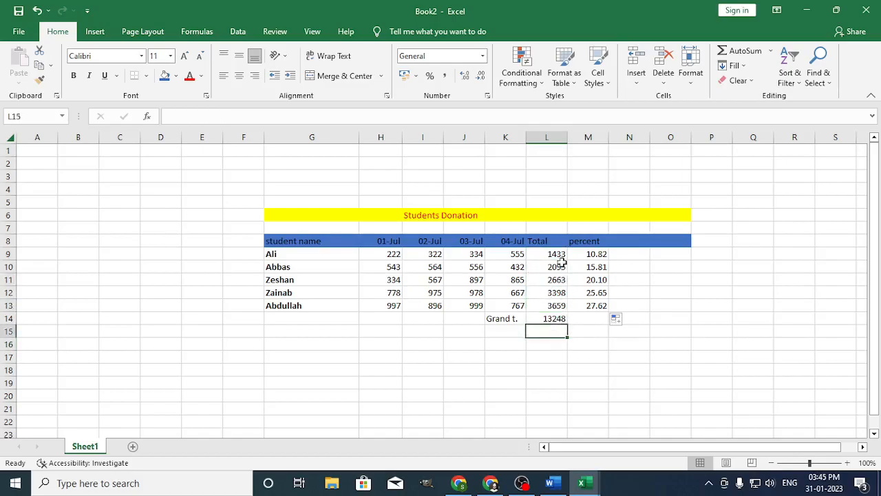
pyautogui.moveTo(557, 254); pyautogui.dragTo(559, 305)
pyautogui.moveTo(594, 260); pyautogui.dragTo(595, 307)
pyautogui.click(582, 364)
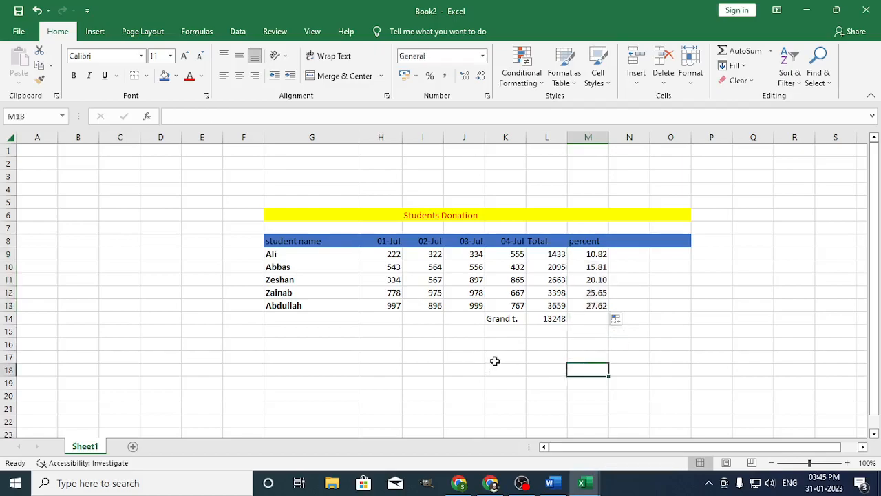
# Enter the label "max" in cell K16, below the grand total label
pyautogui.click(502, 342)
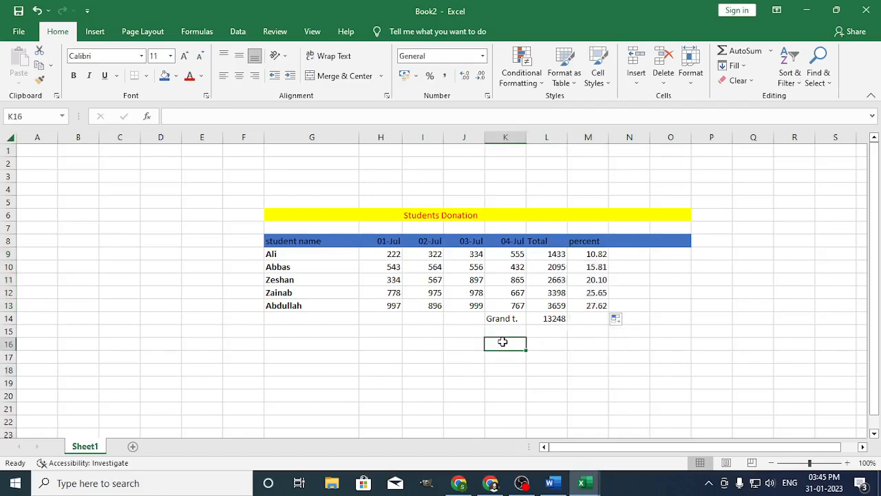
pyautogui.write('max')
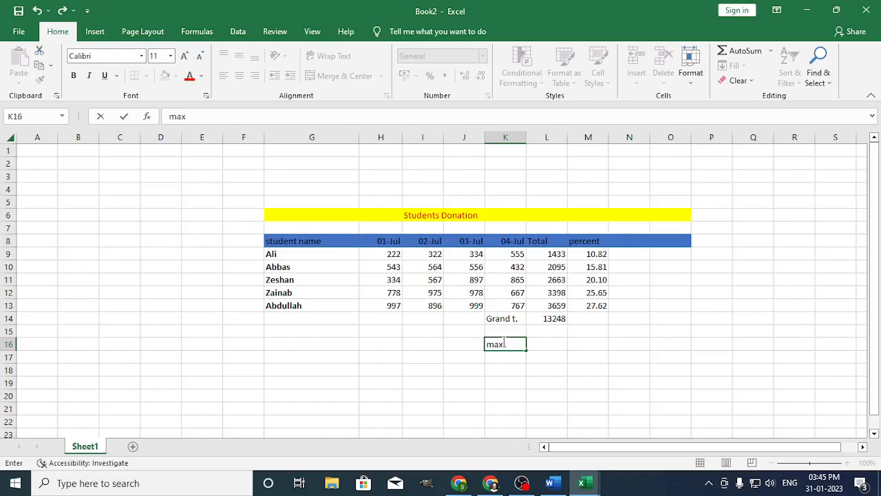
pyautogui.click(553, 342)
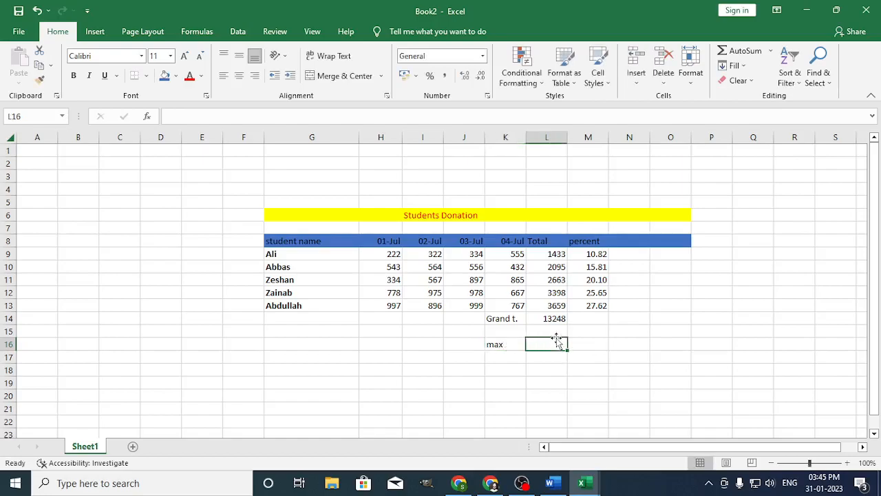
pyautogui.click(554, 254)
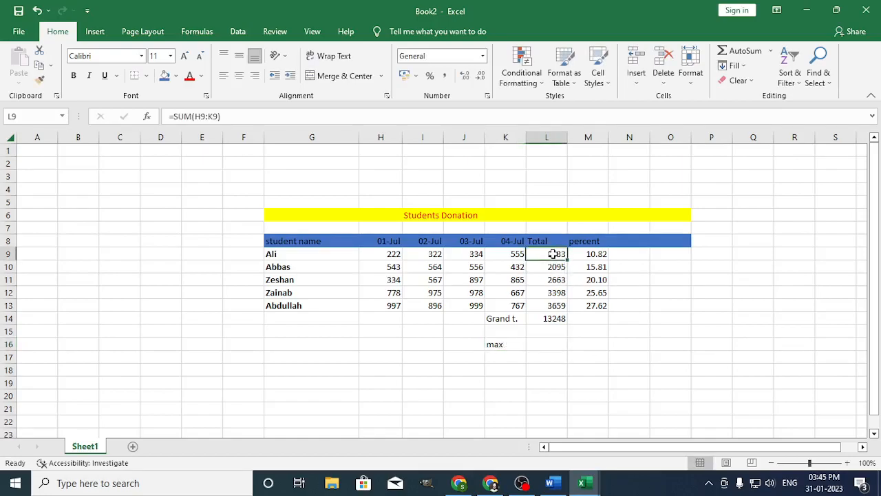
pyautogui.moveTo(552, 260); pyautogui.dragTo(559, 308)
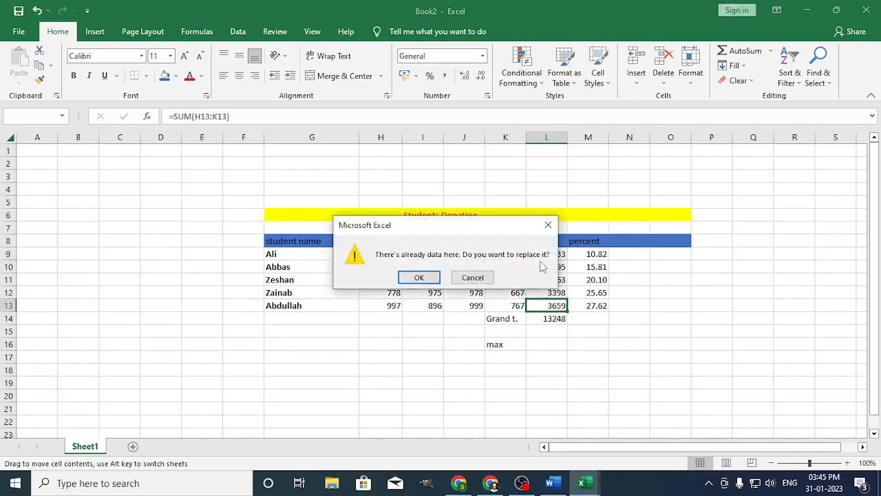
pyautogui.click(548, 224)
# Enter the formula =MAX(L9:L13) in cell L16 to find the highest student total
pyautogui.click(545, 344)
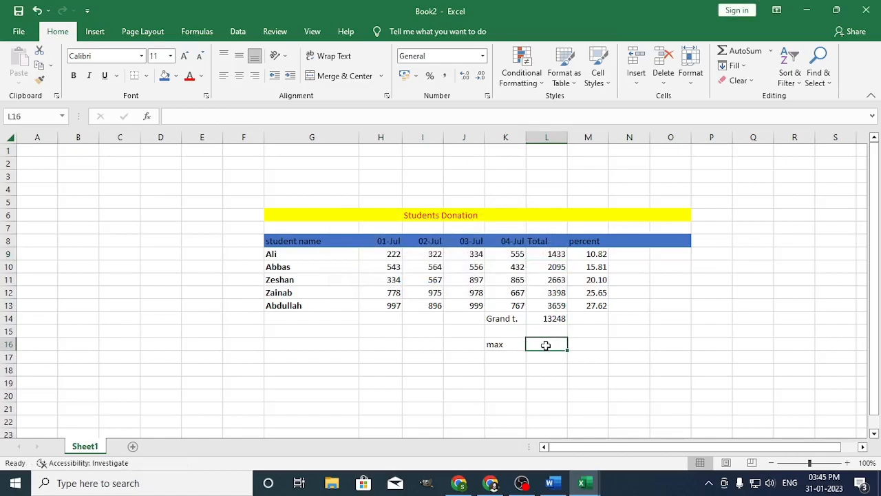
pyautogui.write('=ma')
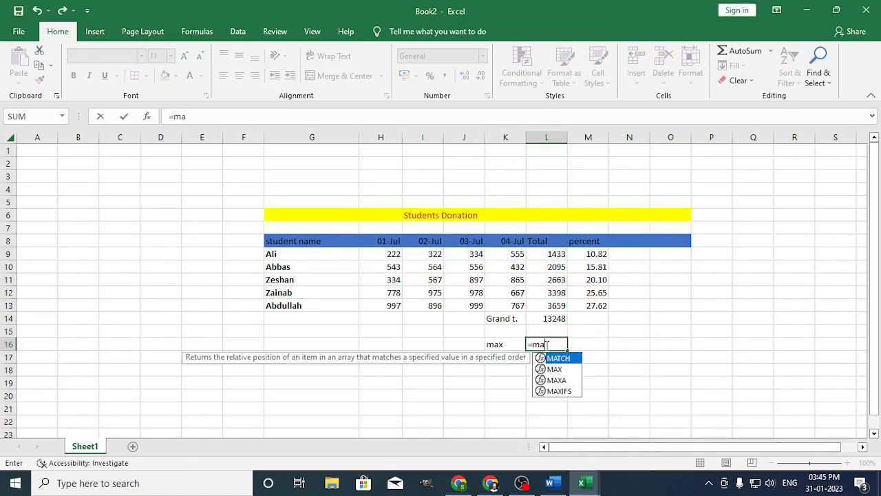
pyautogui.write('x(')
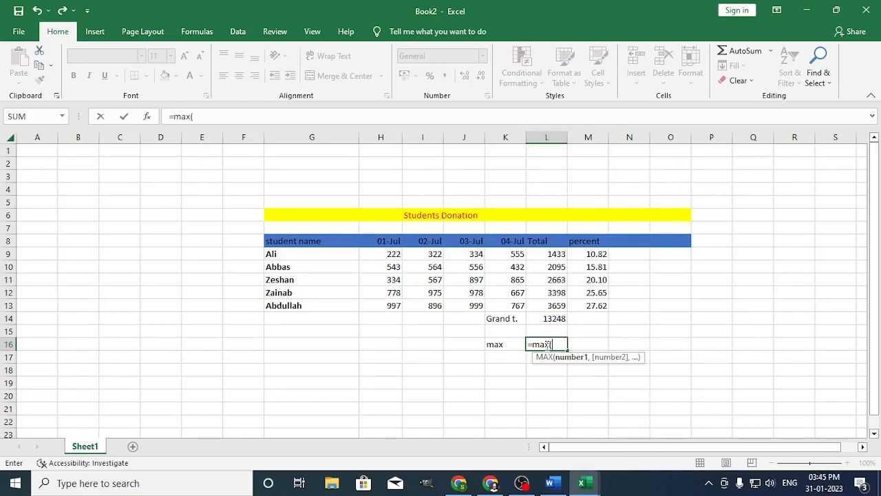
pyautogui.moveTo(548, 253); pyautogui.dragTo(556, 305)
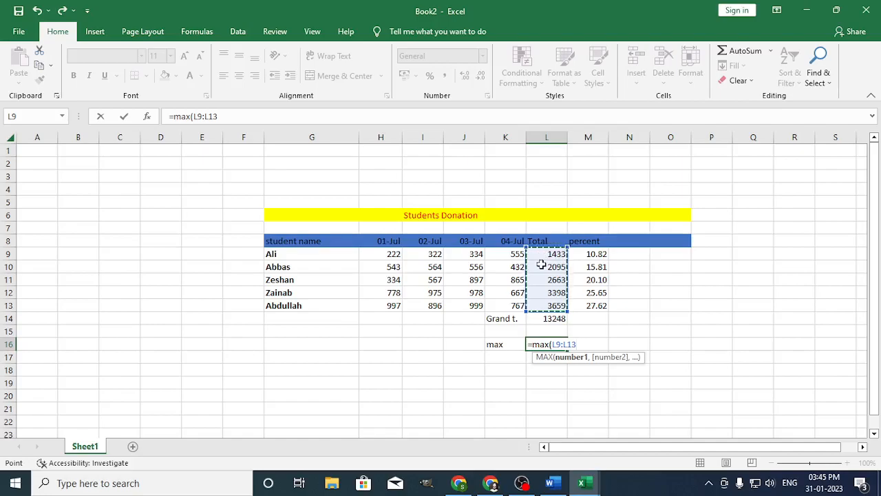
pyautogui.write(')')
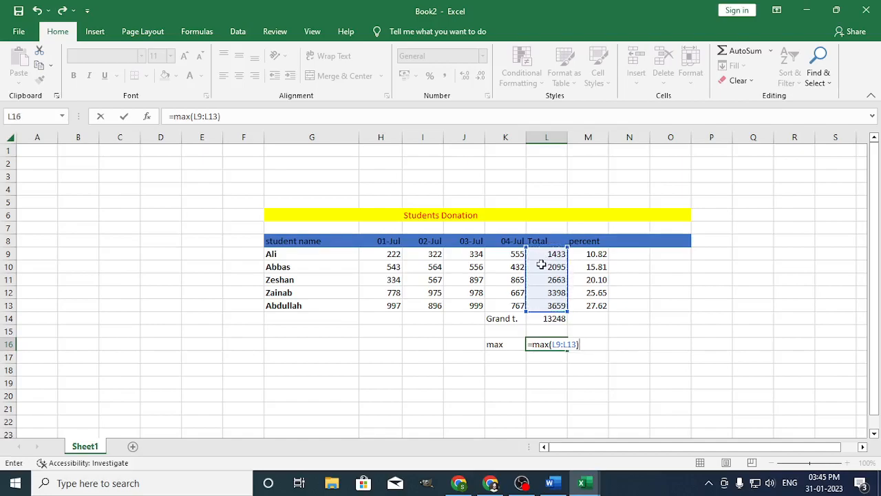
pyautogui.press('Return')
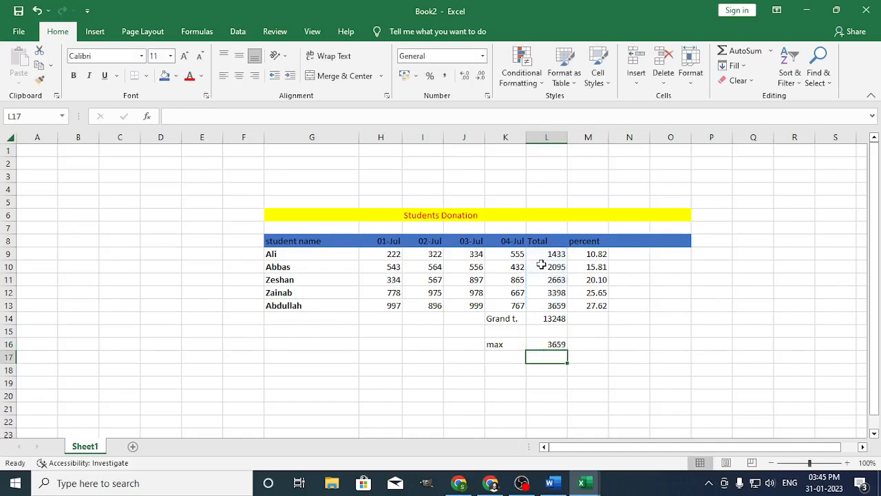
pyautogui.click(547, 343)
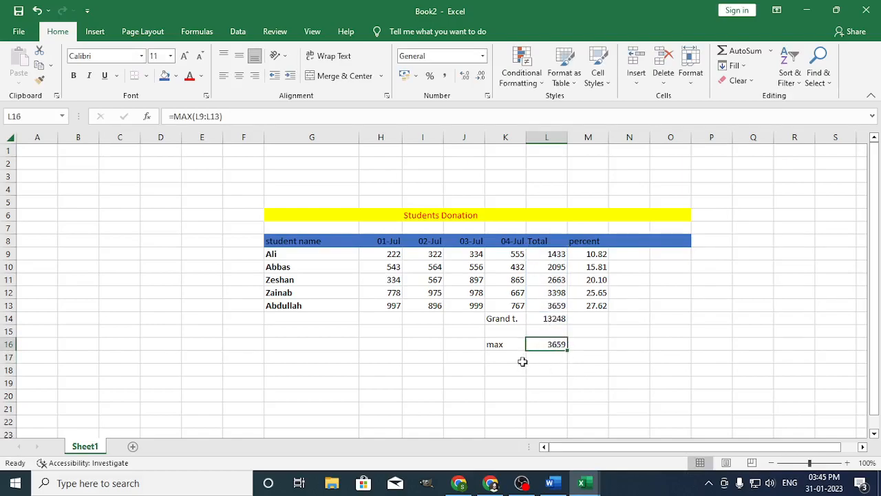
# Enter the label "minn" in cell K17, directly below the max label
pyautogui.click(503, 356)
pyautogui.write('minn')
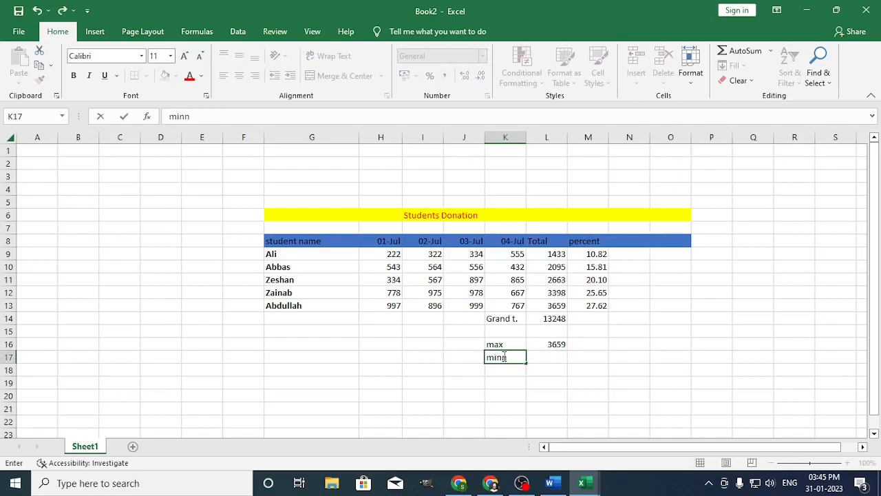
pyautogui.click(509, 381)
pyautogui.click(508, 357)
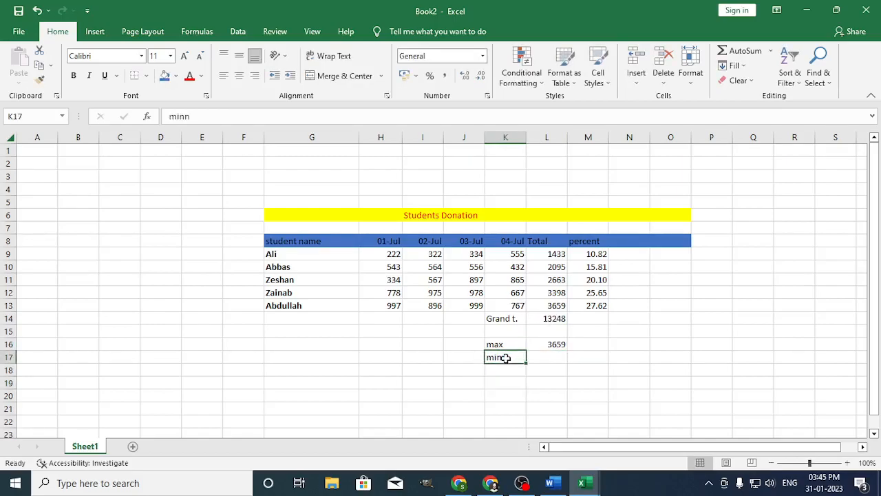
pyautogui.click(511, 370)
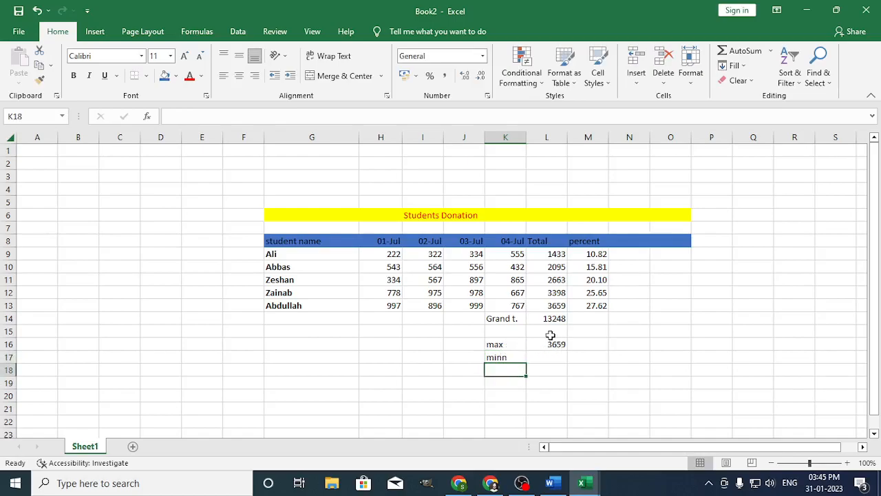
pyautogui.moveTo(501, 345); pyautogui.dragTo(499, 361)
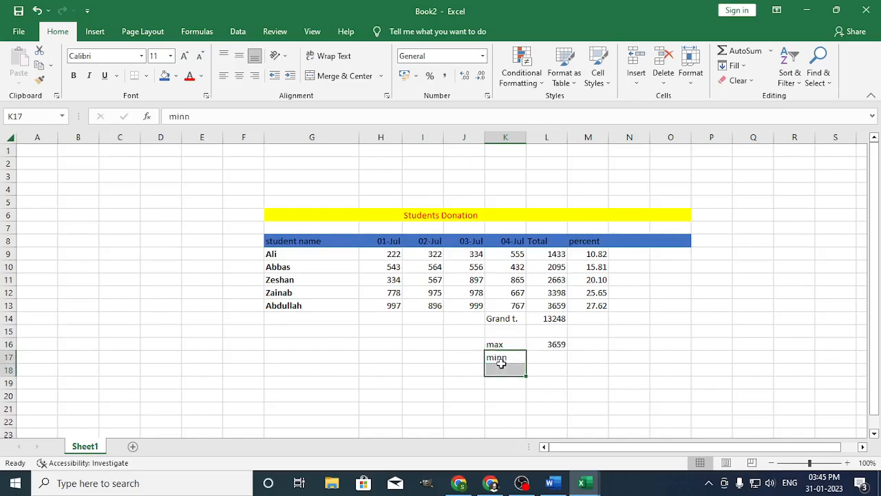
pyautogui.click(499, 358)
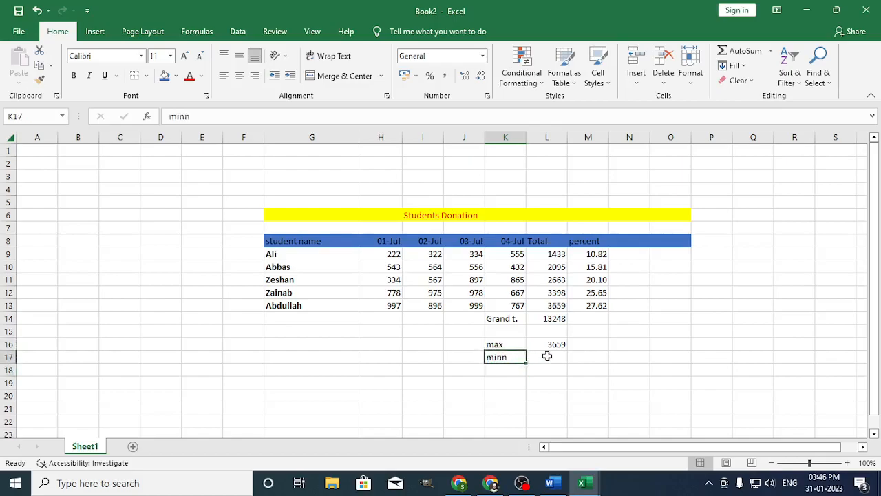
# Replace the label in cell K17 with "sabse kam" and widen column K slightly so it fits
pyautogui.click(547, 358)
pyautogui.click(499, 357)
pyautogui.doubleClick(501, 357)
pyautogui.doubleClick(501, 357)
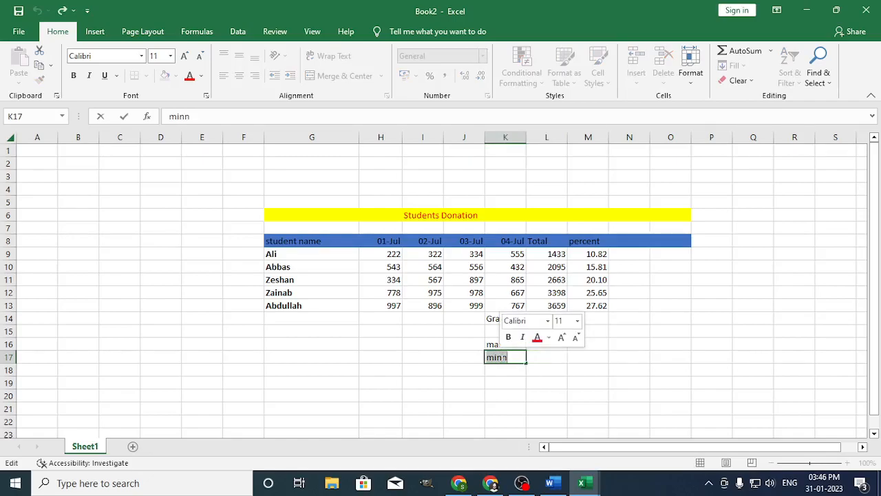
pyautogui.write('s')
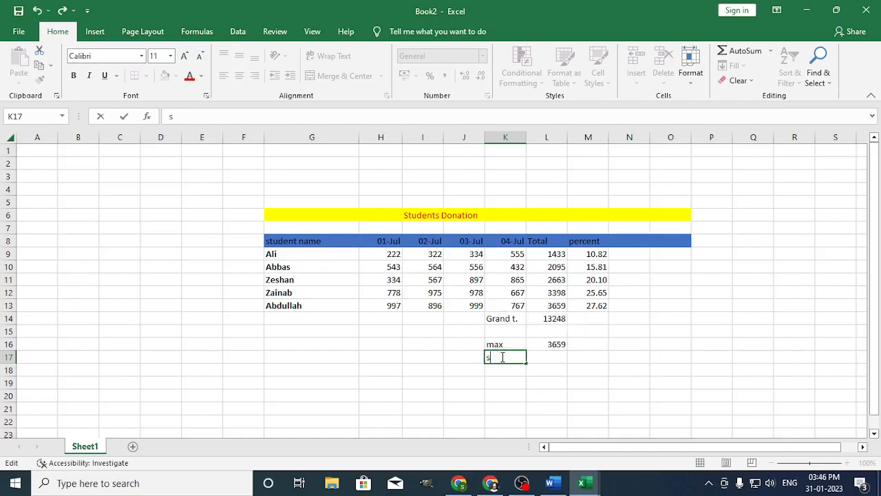
pyautogui.write('abse kam')
pyautogui.click(547, 393)
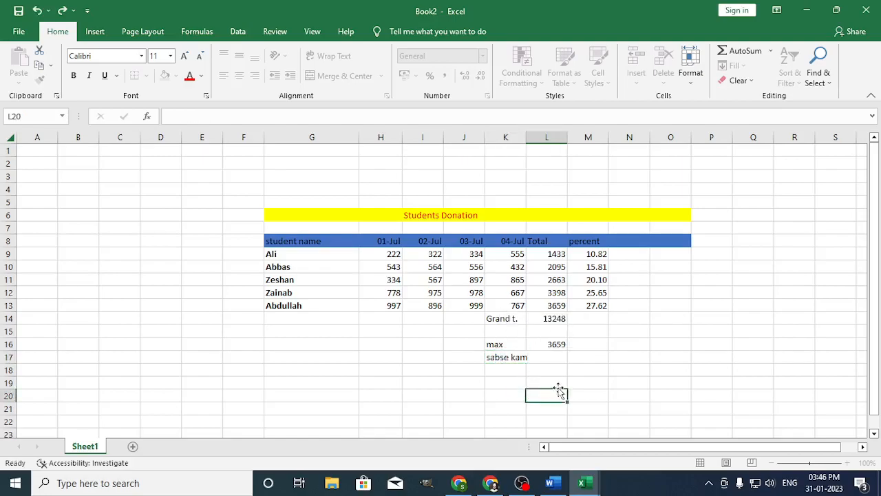
pyautogui.click(546, 353)
pyautogui.moveTo(526, 132); pyautogui.dragTo(531, 133)
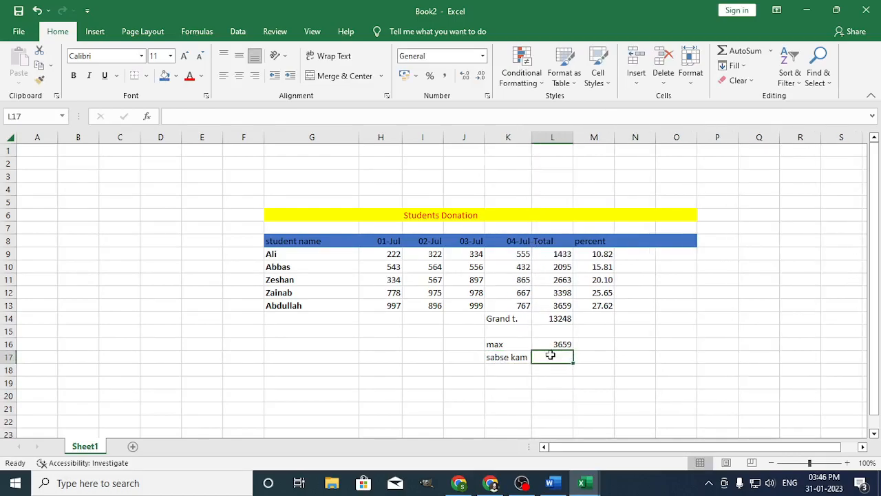
pyautogui.write('=')
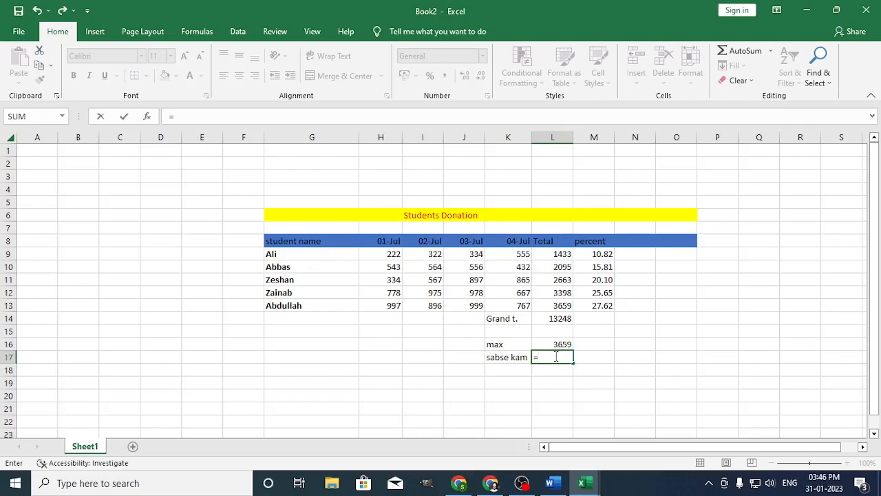
pyautogui.click(559, 344)
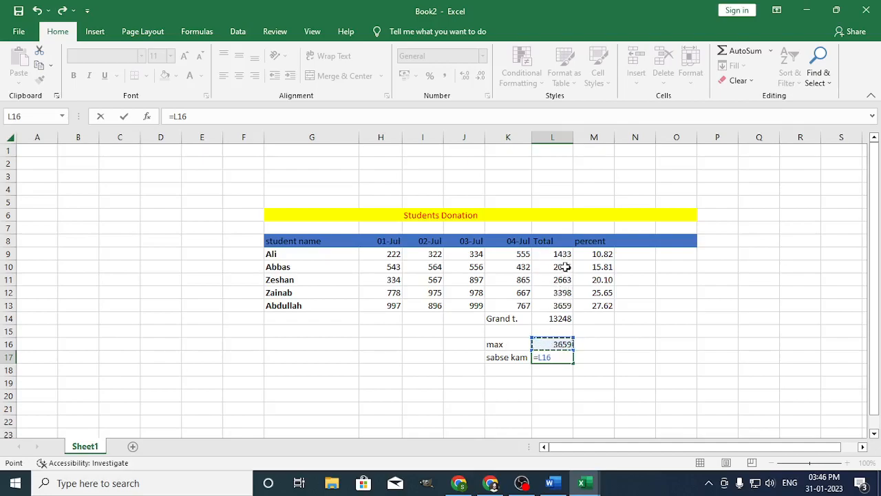
pyautogui.doubleClick(563, 359)
pyautogui.press('BackSpace')
pyautogui.press('BackSpace')
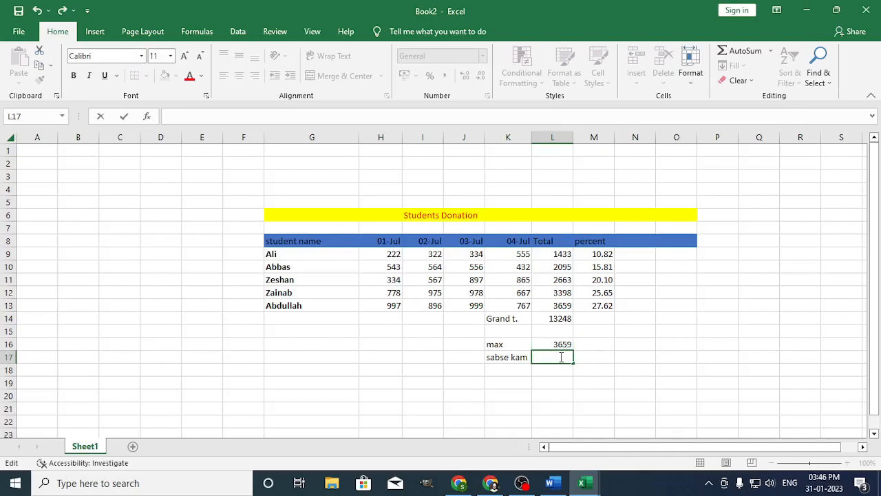
# Enter the formula =MIN(L9:L13) in cell L17 to find the lowest student total
pyautogui.write('=MIH')
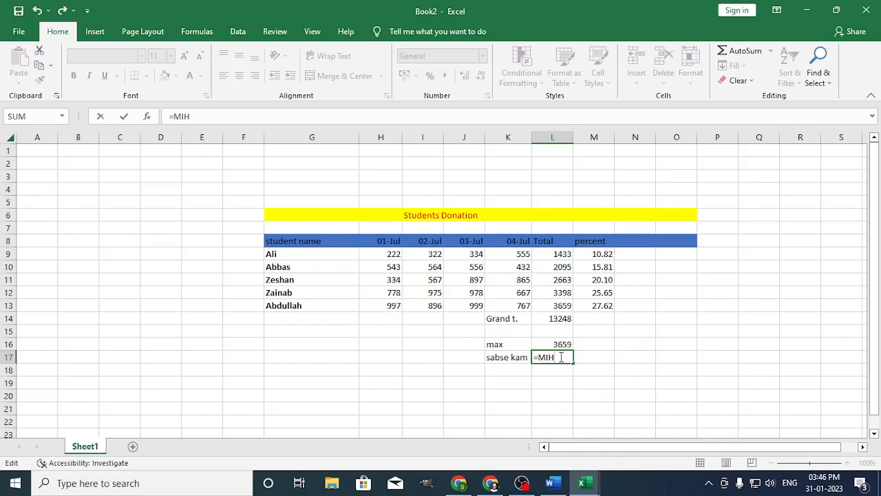
pyautogui.press('BackSpace')
pyautogui.write('N(')
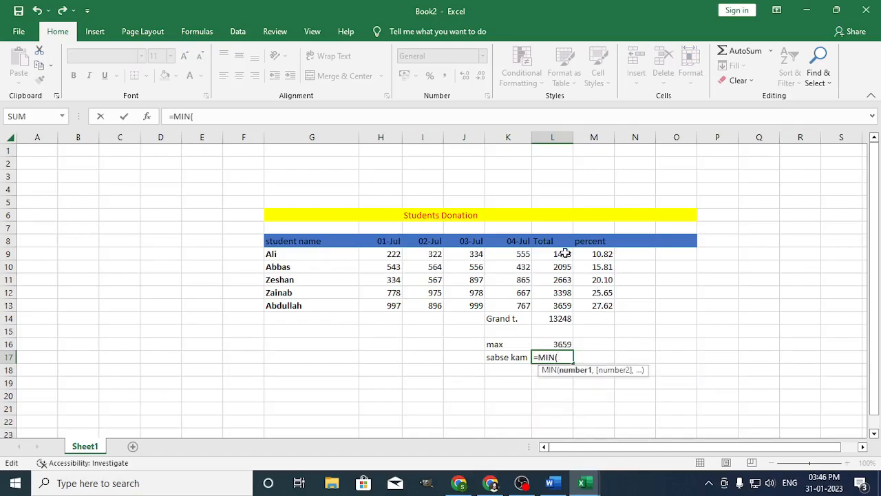
pyautogui.moveTo(563, 254); pyautogui.dragTo(569, 300)
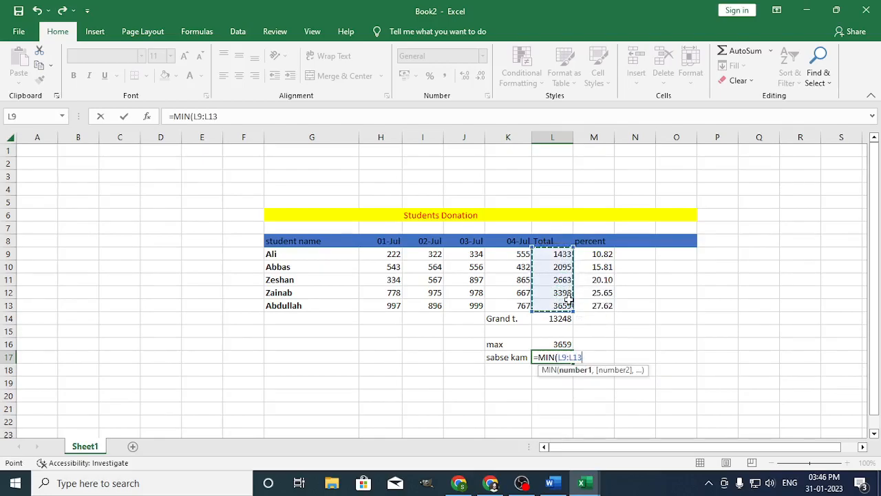
pyautogui.write(')')
pyautogui.press('Return')
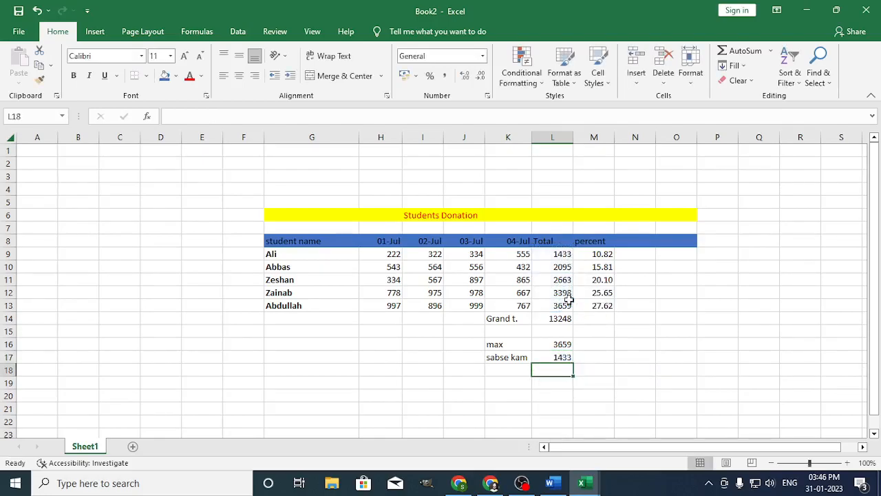
pyautogui.click(581, 360)
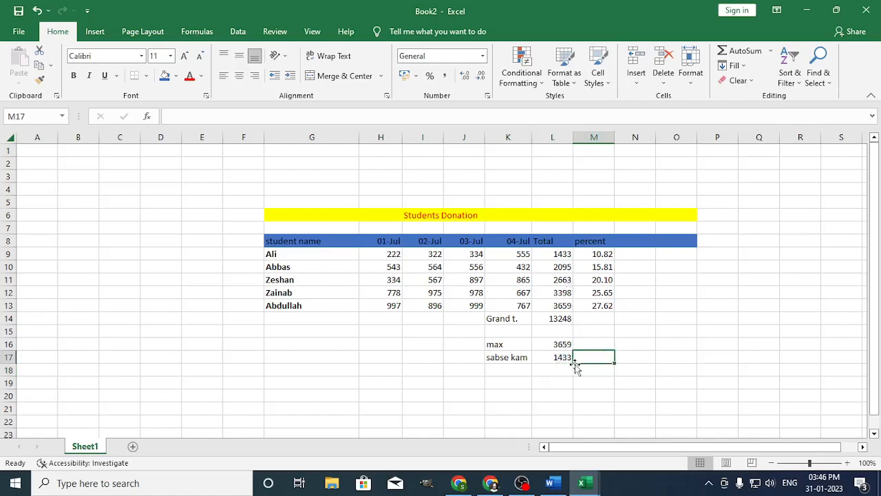
pyautogui.click(563, 360)
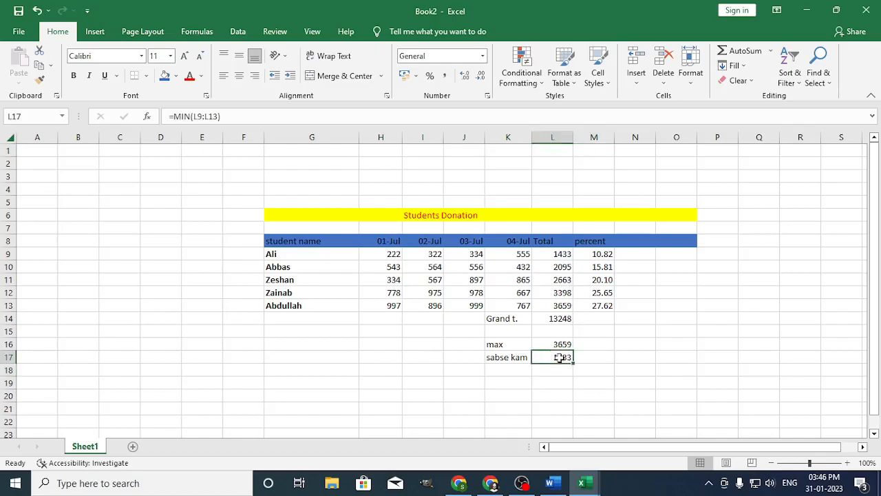
pyautogui.click(562, 343)
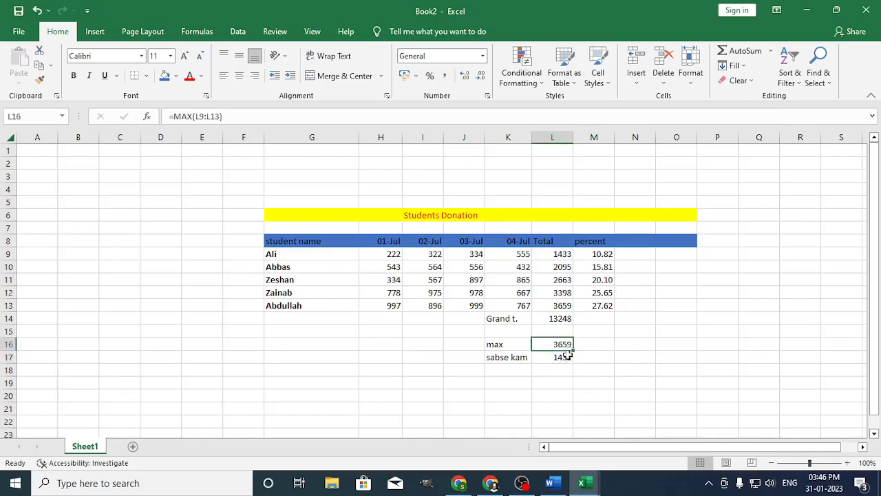
# Enter the label "count" in cell F15, below and beside the student names
pyautogui.click(511, 370)
pyautogui.click(276, 333)
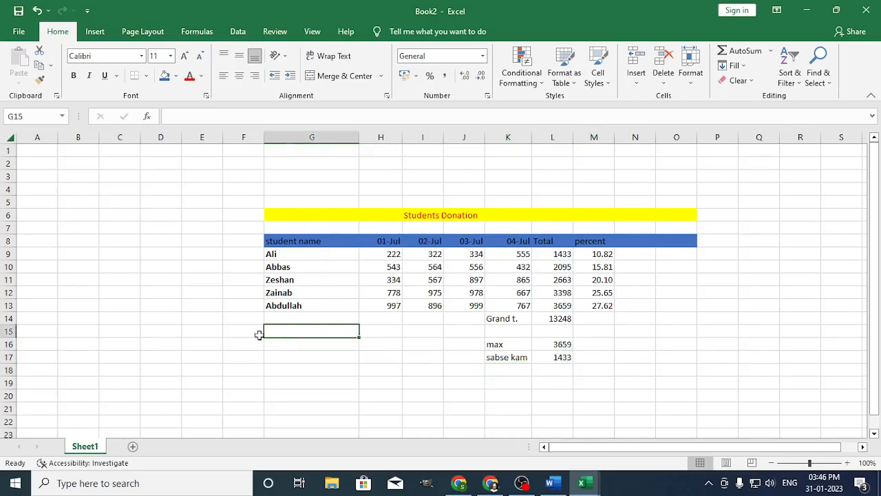
pyautogui.click(253, 333)
pyautogui.write('cout')
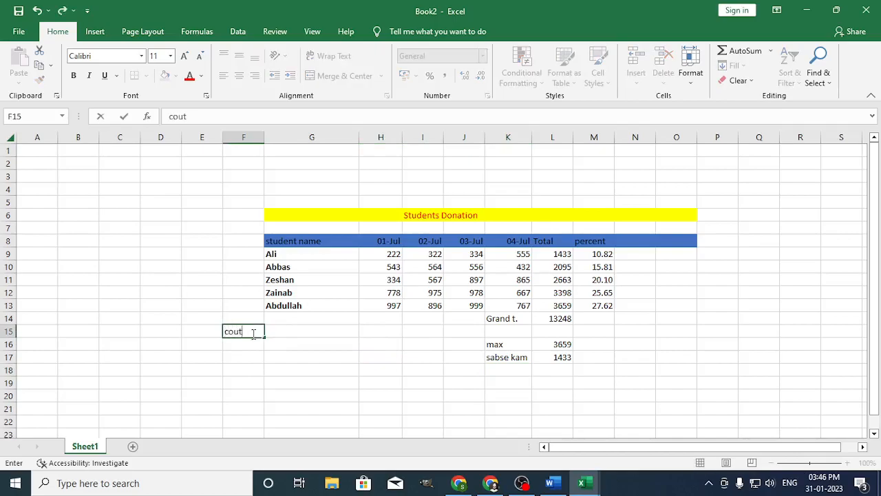
pyautogui.press('BackSpace')
pyautogui.write('nt')
# Enter the formula =COUNT(G9:G13) in cell G15 to try counting the student names
pyautogui.click(317, 332)
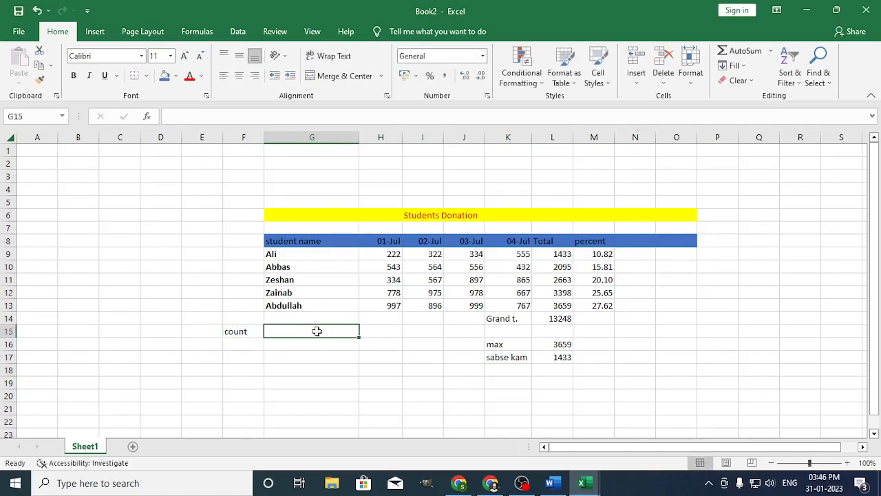
pyautogui.doubleClick(276, 332)
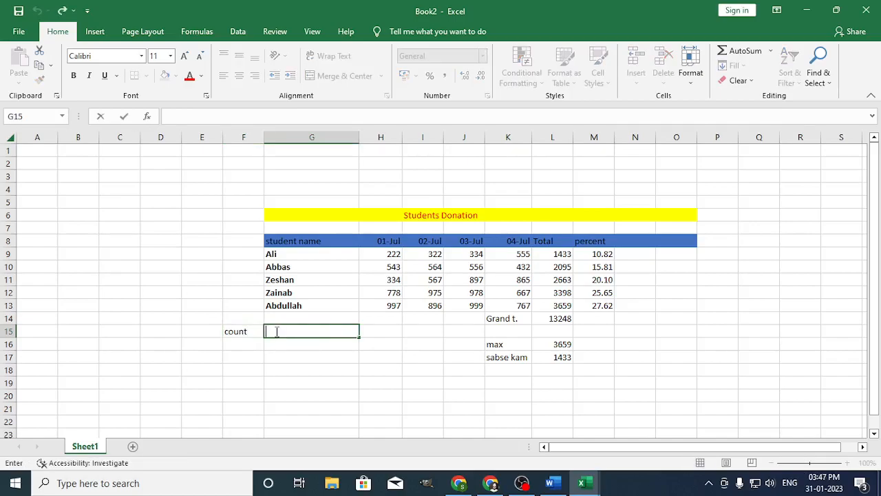
pyautogui.write('=cout')
pyautogui.press('BackSpace')
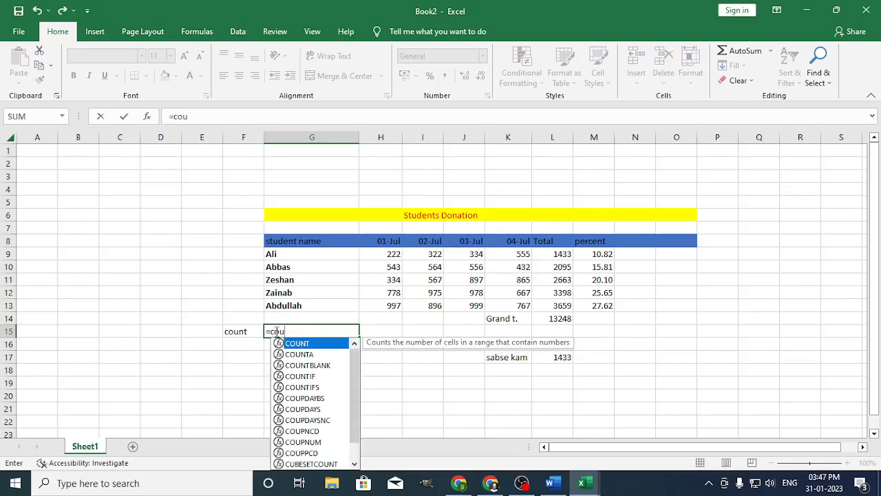
pyautogui.press('Return')
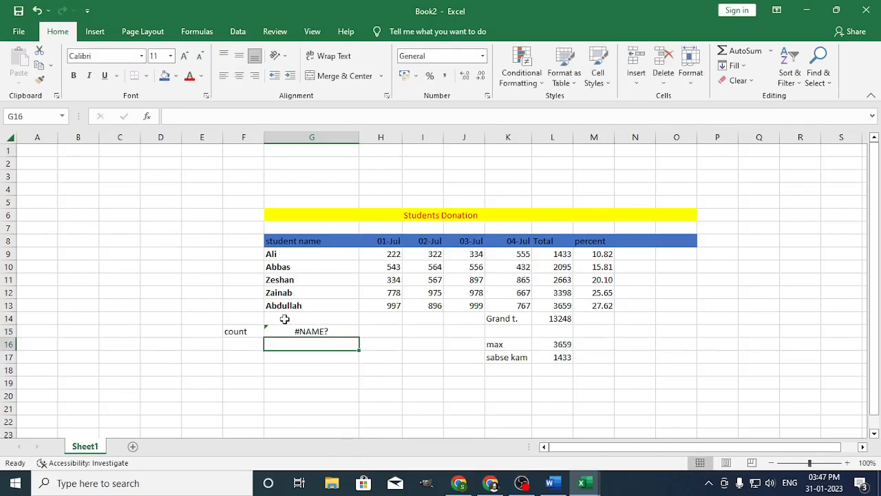
pyautogui.doubleClick(292, 331)
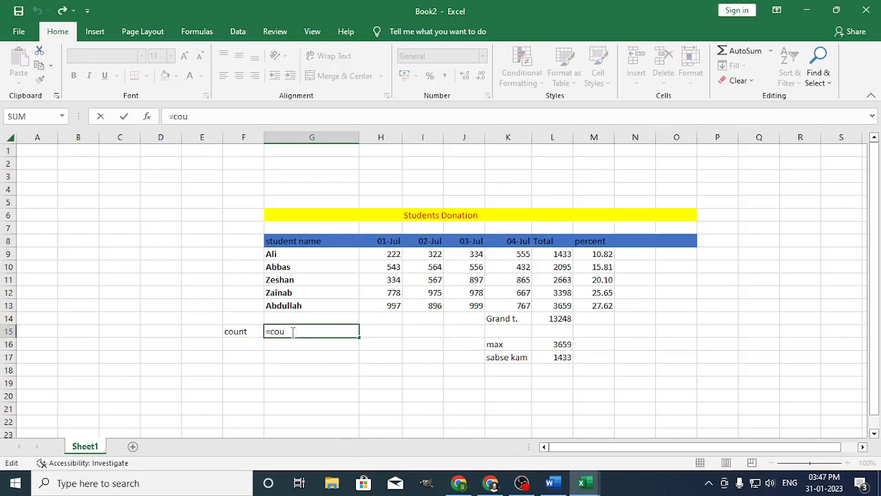
pyautogui.write('nt(')
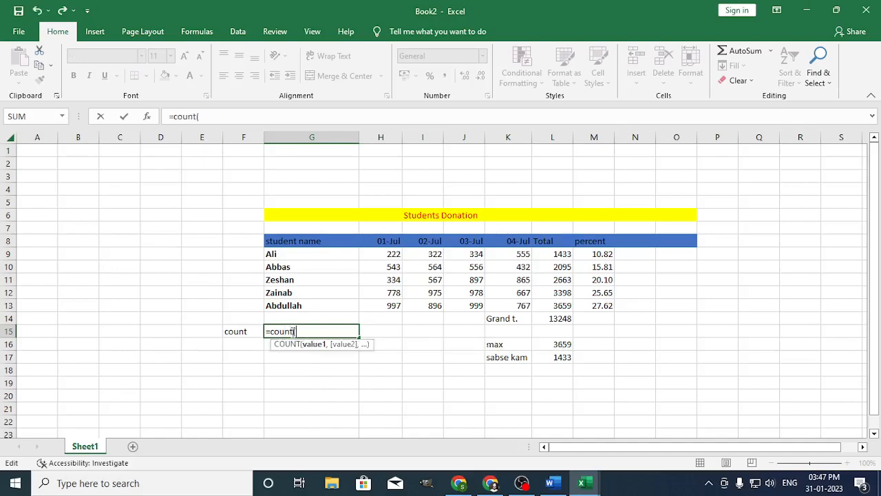
pyautogui.moveTo(324, 256); pyautogui.dragTo(324, 304)
pyautogui.click(330, 331)
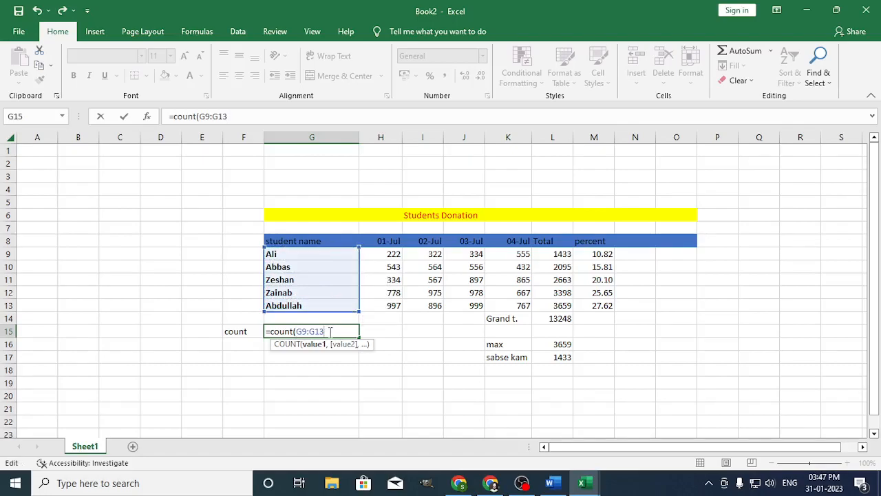
pyautogui.write(')')
pyautogui.press('Return')
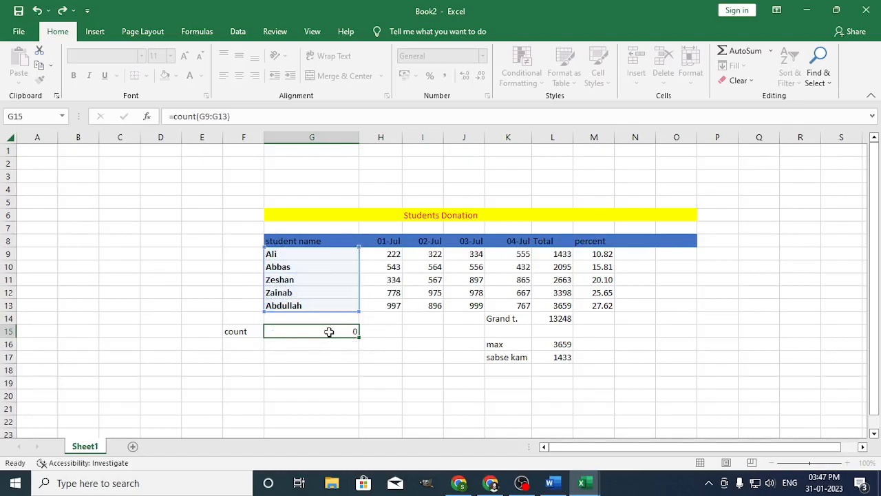
pyautogui.click(351, 331)
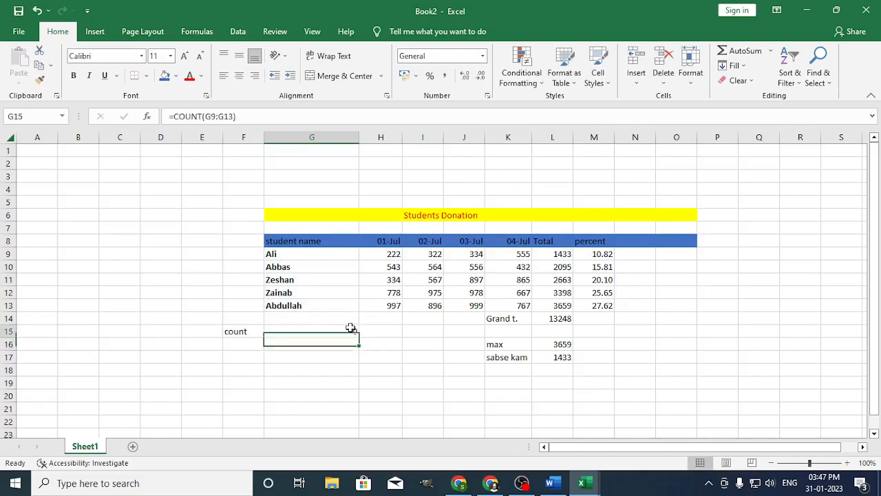
pyautogui.doubleClick(352, 332)
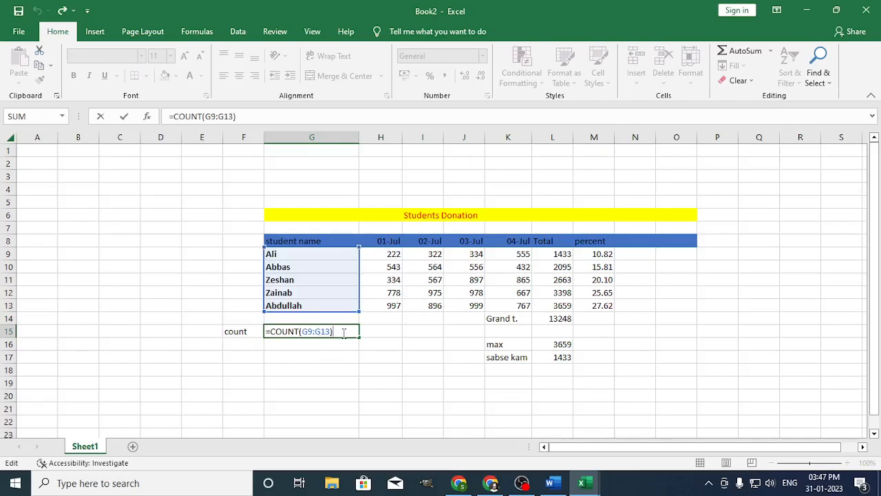
pyautogui.write('\\')
pyautogui.press('Return')
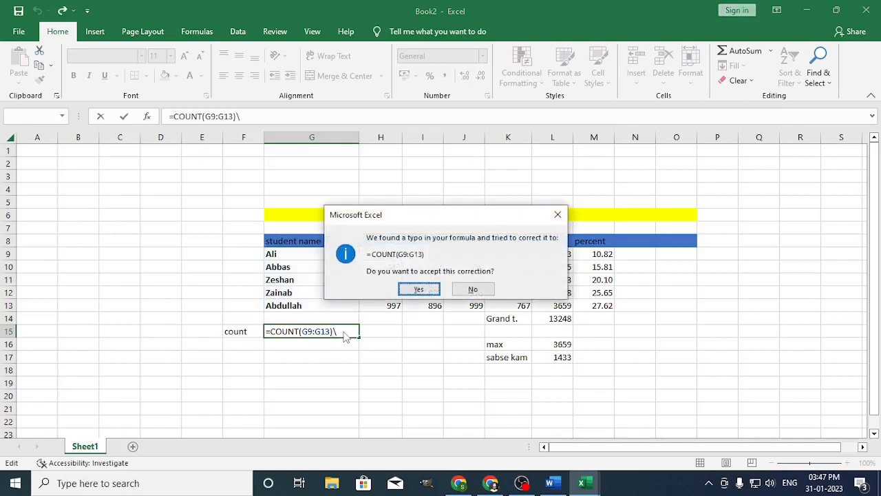
pyautogui.click(474, 290)
pyautogui.click(416, 309)
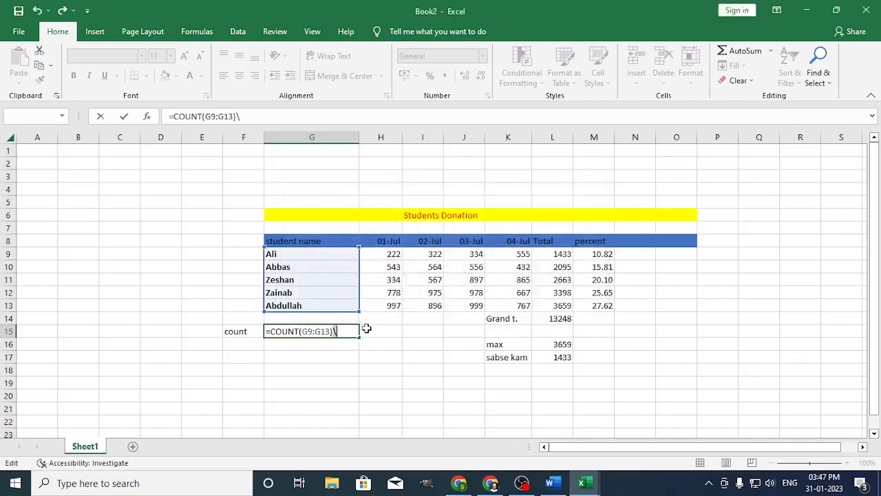
pyautogui.press('Return')
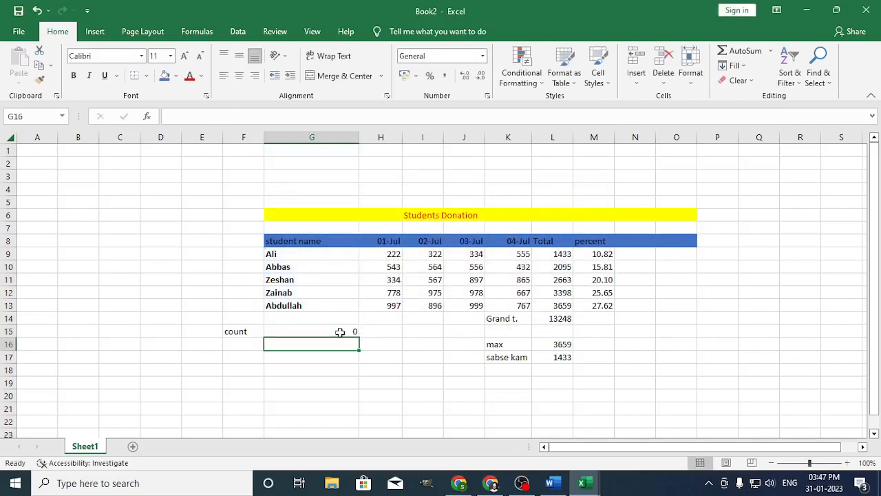
# Clear cell G15 and re-enter the formula =COUNT(G9:G13) to retry counting the student names
pyautogui.doubleClick(344, 332)
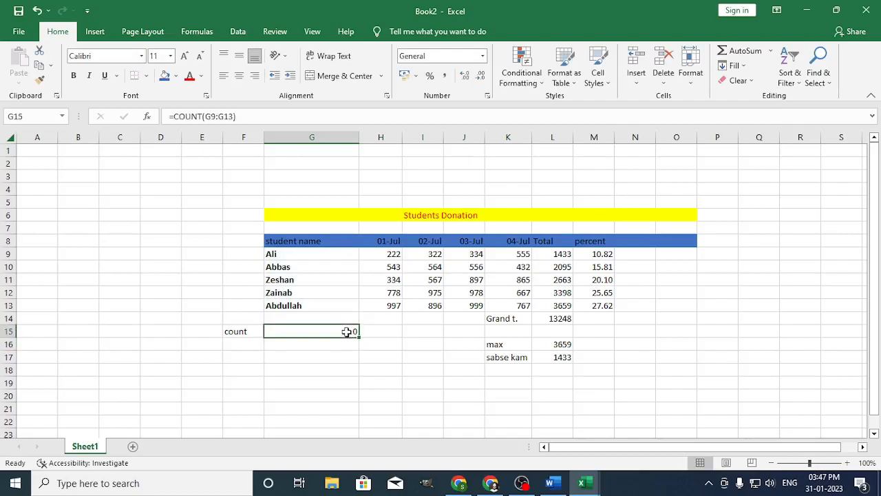
pyautogui.click(294, 331)
pyautogui.moveTo(333, 332); pyautogui.dragTo(250, 324)
pyautogui.press('BackSpace')
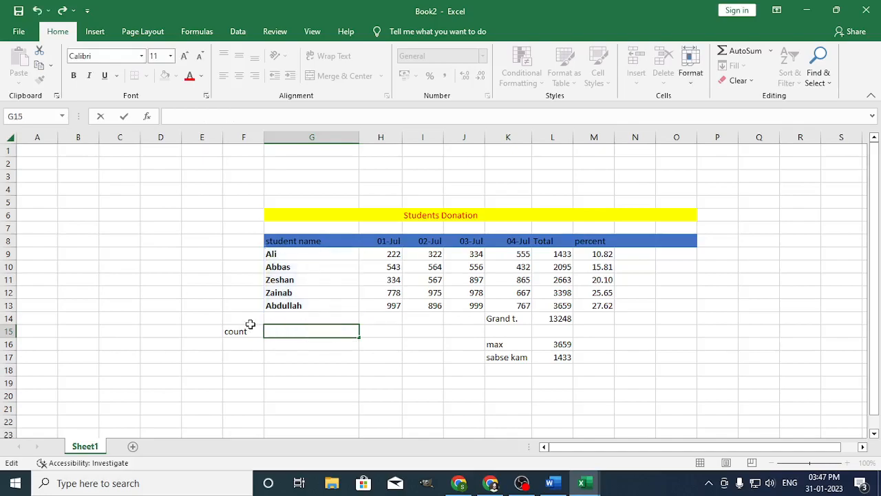
pyautogui.write('=count')
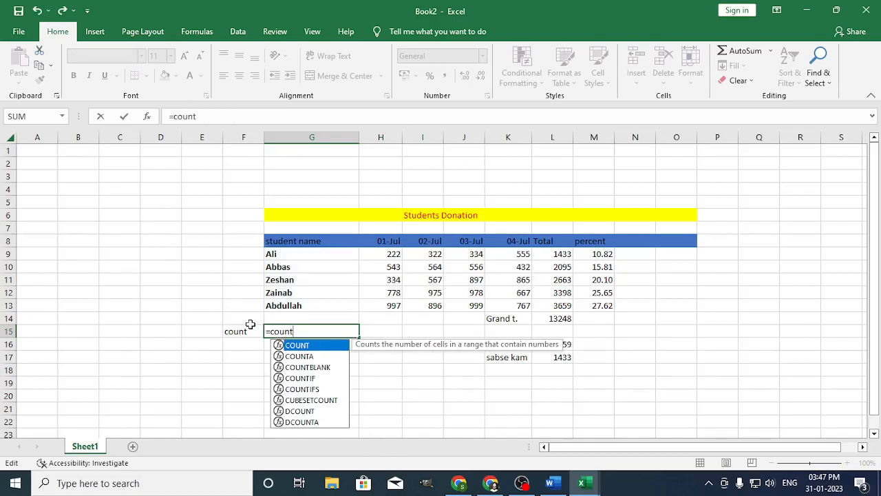
pyautogui.write('(')
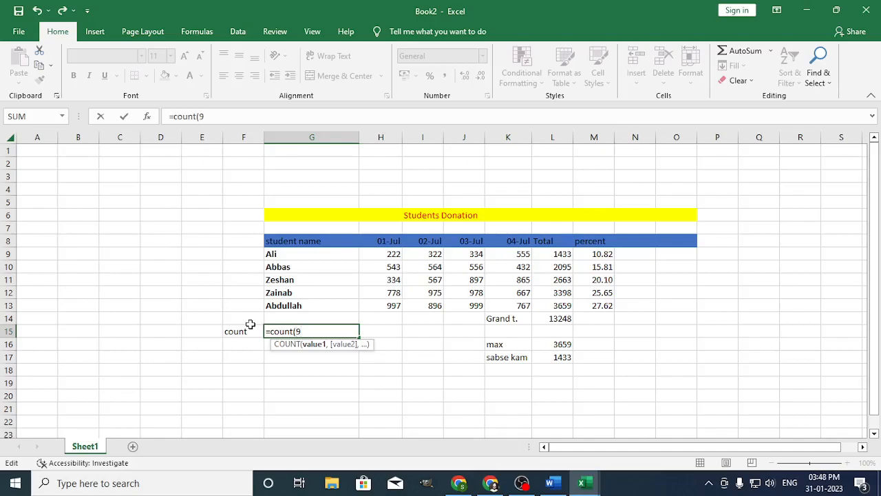
pyautogui.write('g')
pyautogui.press('Right')
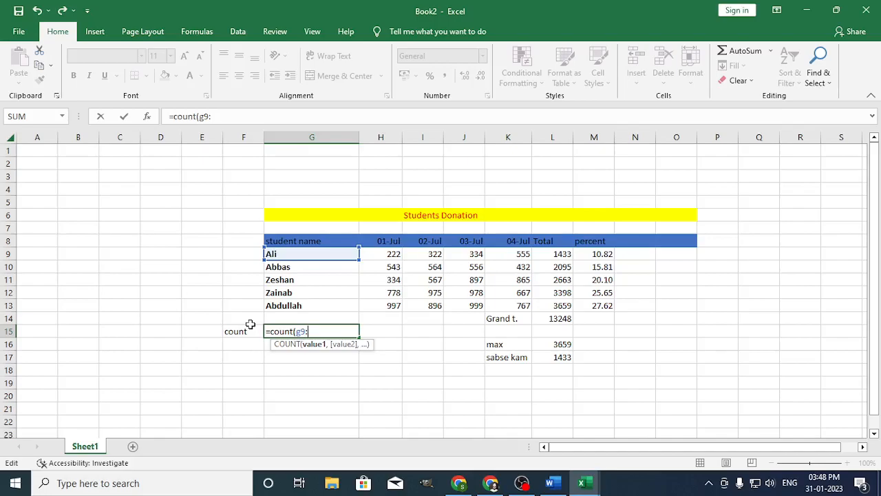
pyautogui.write('g')
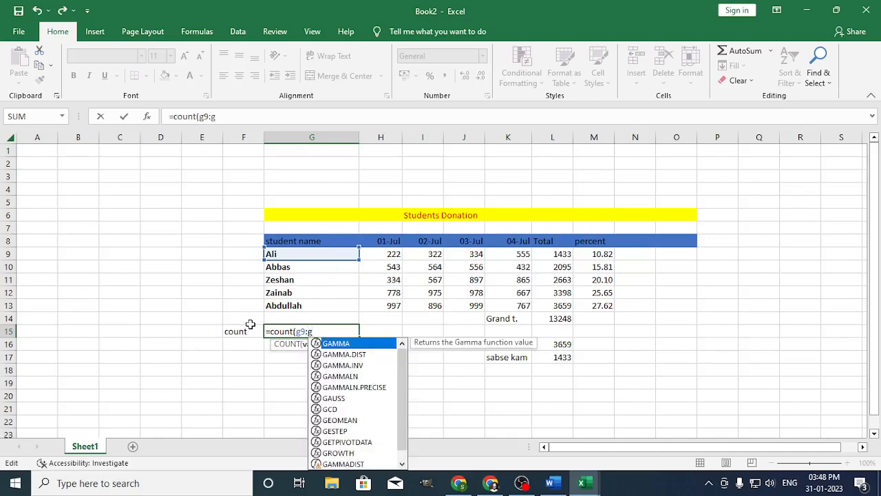
pyautogui.write('13)')
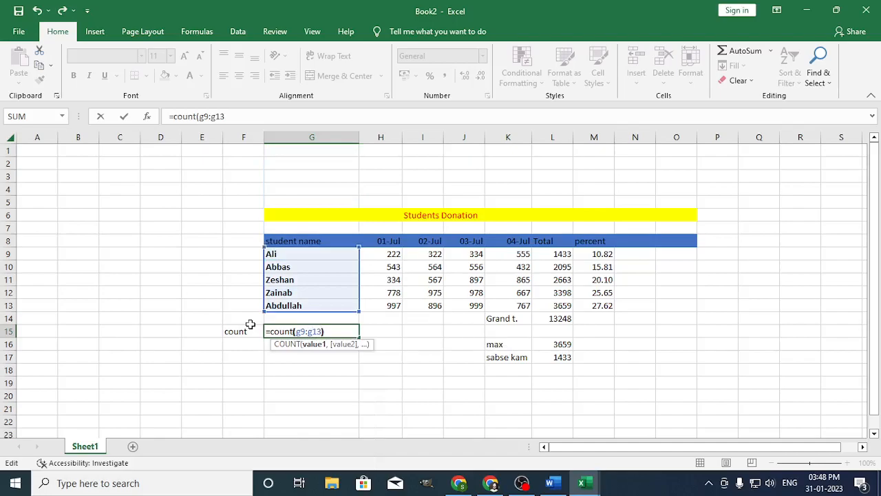
pyautogui.write('\\')
pyautogui.press('Return')
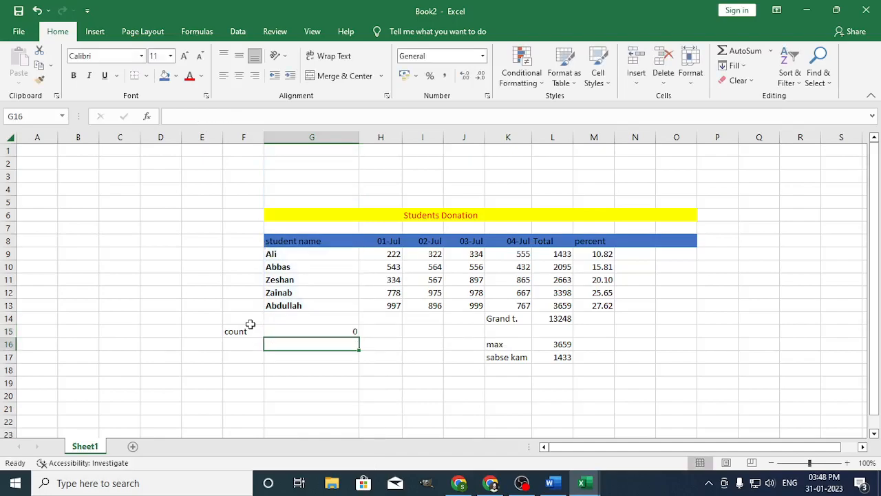
# Change the formula in cell G15 to =COUNT(H9:H13) to count the numeric 01-Jul donations instead
pyautogui.click(338, 332)
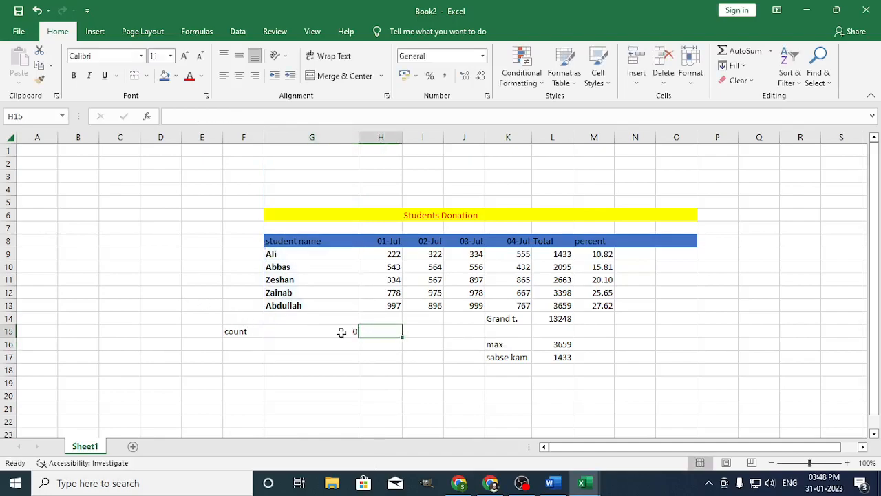
pyautogui.doubleClick(343, 331)
pyautogui.moveTo(342, 331); pyautogui.dragTo(236, 328)
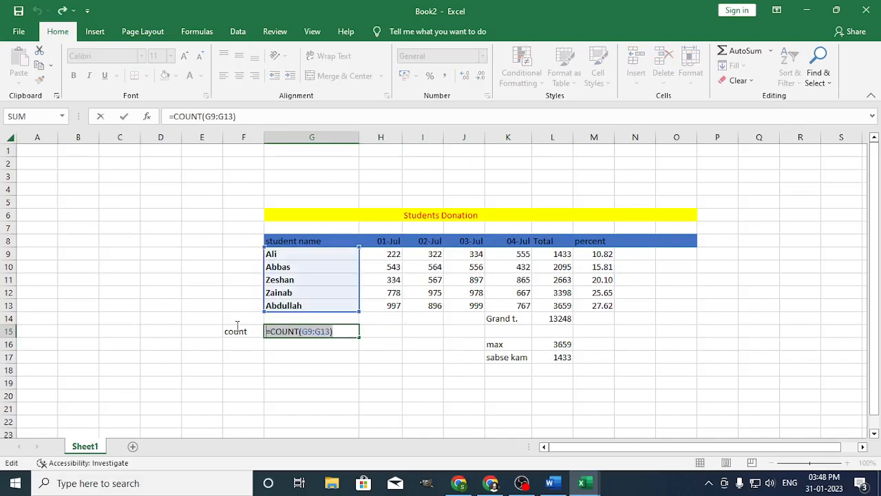
pyautogui.click(332, 332)
pyautogui.press('BackSpace')
pyautogui.press('BackSpace')
pyautogui.press('BackSpace')
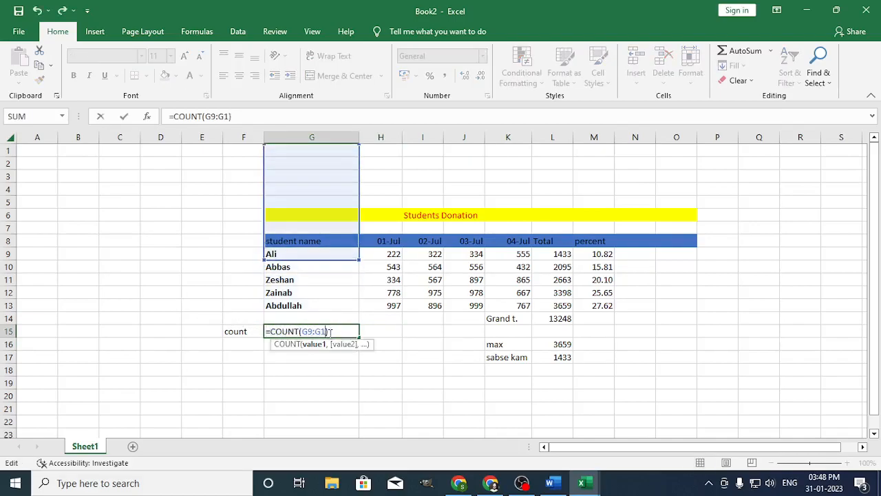
pyautogui.press('BackSpace')
pyautogui.press('BackSpace')
pyautogui.press('BackSpace')
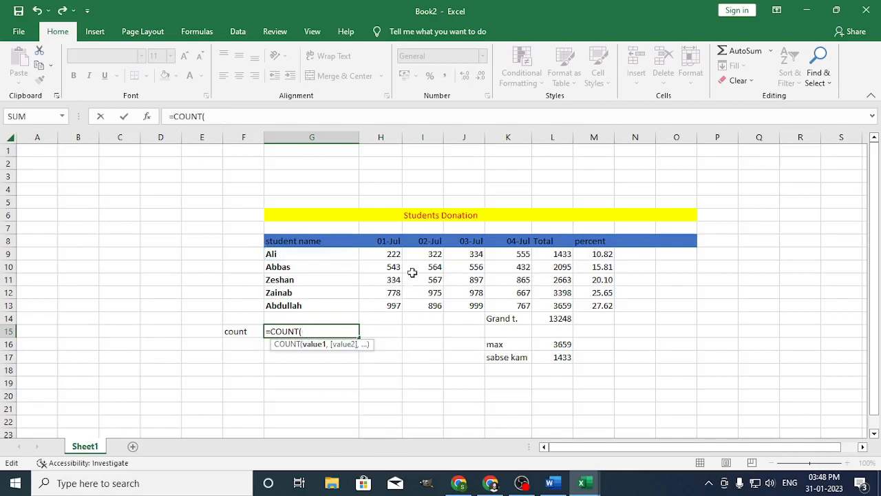
pyautogui.moveTo(393, 252); pyautogui.dragTo(393, 305)
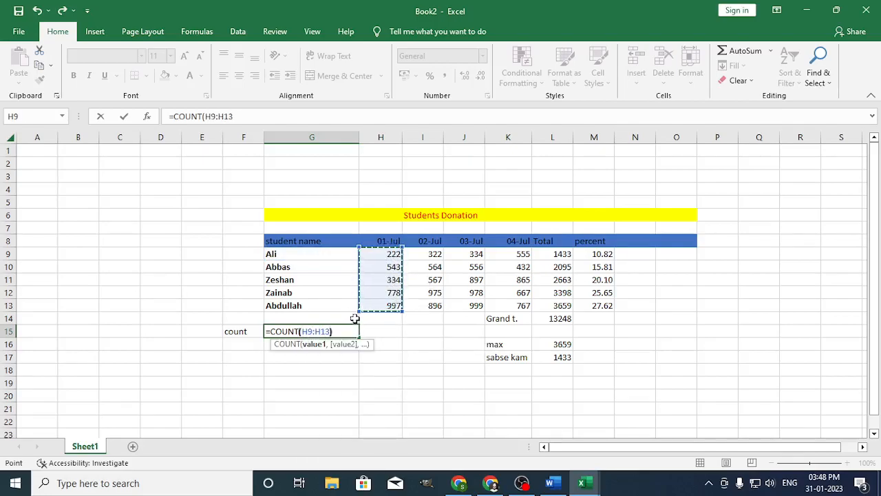
pyautogui.write(')')
pyautogui.hotkey('ctrl', 'Return')
pyautogui.press('Return')
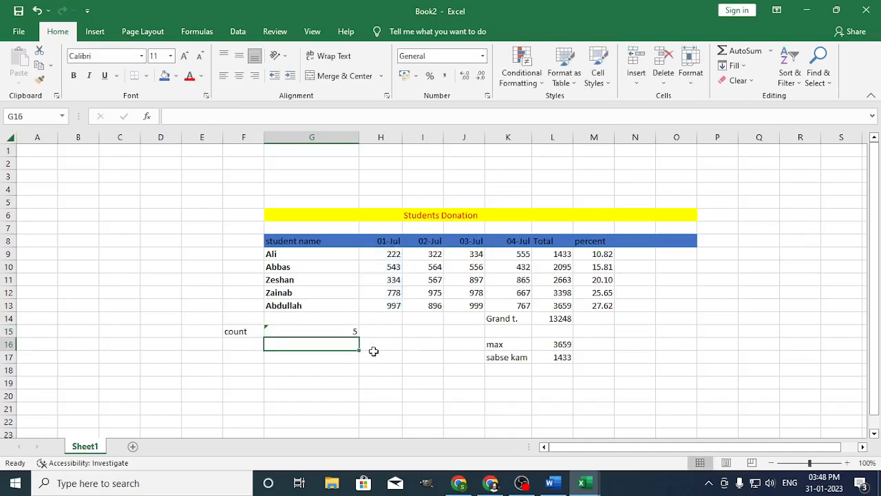
# Examine the count formula in G15 against the 01-Jul donations in H9:H13 and the student names in G9:G13
pyautogui.click(354, 329)
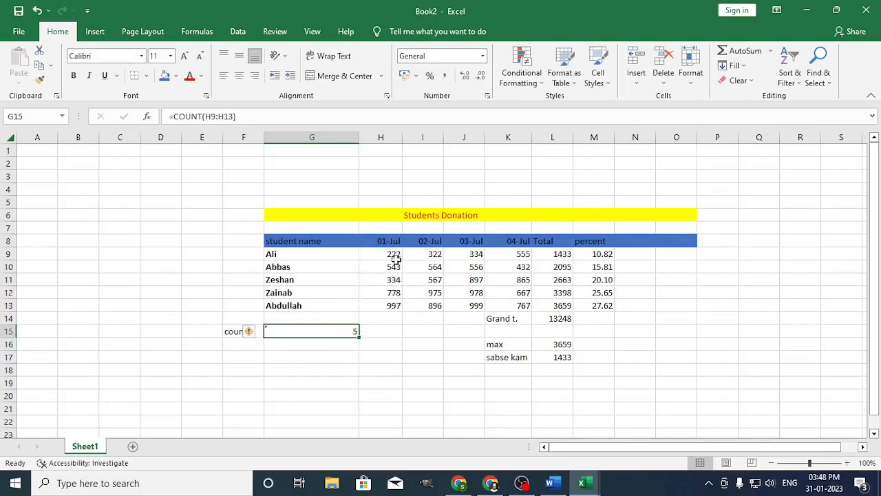
pyautogui.click(384, 254)
pyautogui.moveTo(384, 258); pyautogui.dragTo(390, 305)
pyautogui.click(347, 331)
pyautogui.doubleClick(353, 331)
pyautogui.click(332, 378)
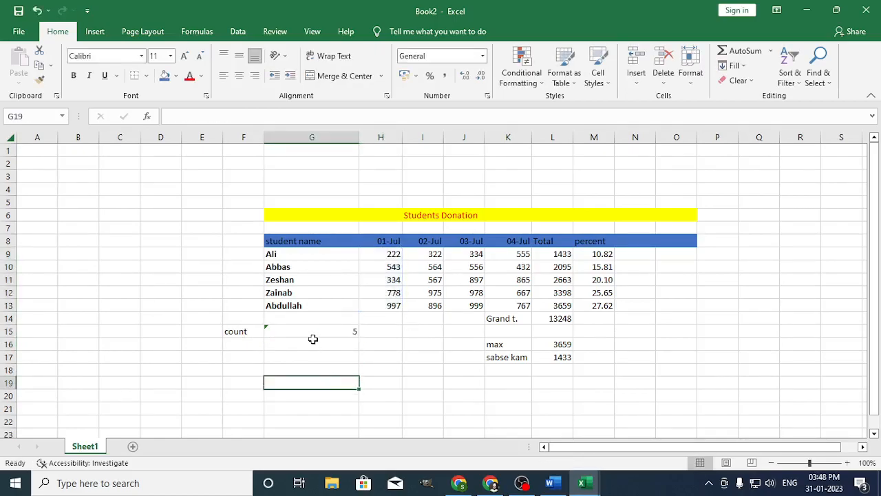
pyautogui.click(305, 344)
pyautogui.moveTo(299, 254); pyautogui.dragTo(300, 306)
pyautogui.click(309, 346)
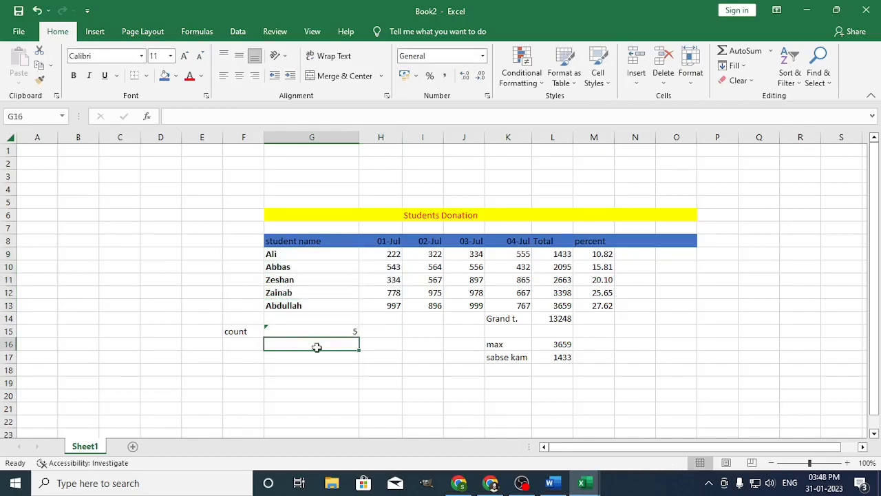
pyautogui.click(244, 328)
pyautogui.moveTo(387, 259); pyautogui.dragTo(389, 293)
pyautogui.moveTo(294, 256); pyautogui.dragTo(308, 310)
# Delete the COUNT formula from cell G15, leaving the cell beside the "count" label empty
pyautogui.doubleClick(324, 333)
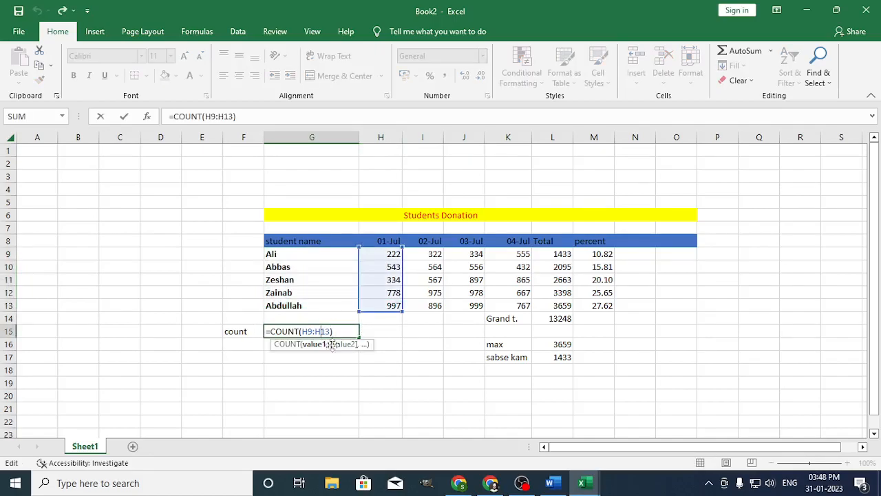
pyautogui.click(331, 367)
pyautogui.doubleClick(335, 331)
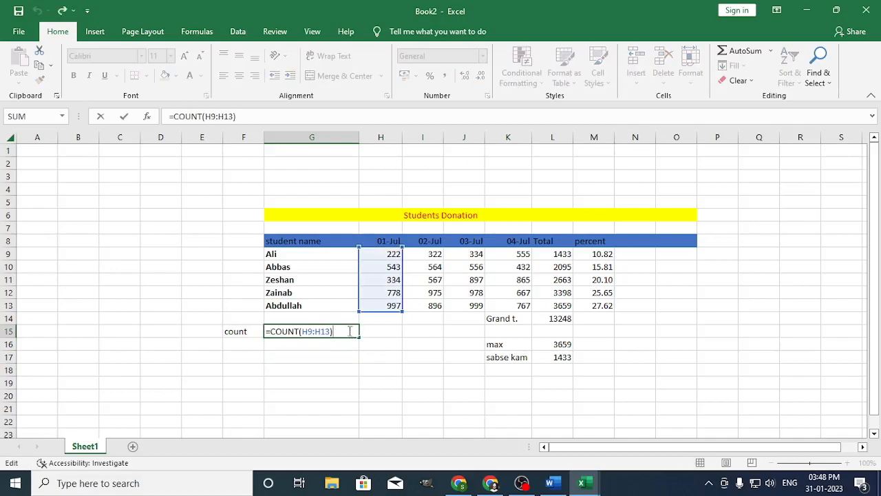
pyautogui.moveTo(351, 331); pyautogui.dragTo(240, 313)
pyautogui.press('BackSpace')
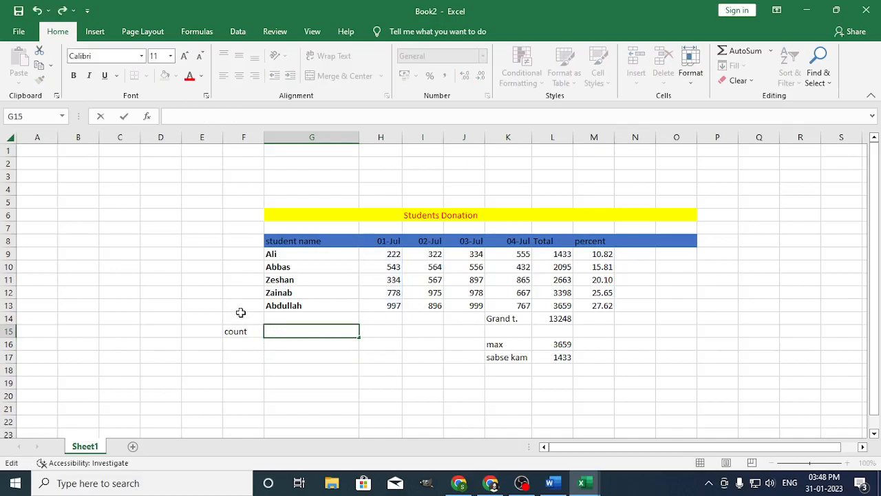
pyautogui.click(256, 345)
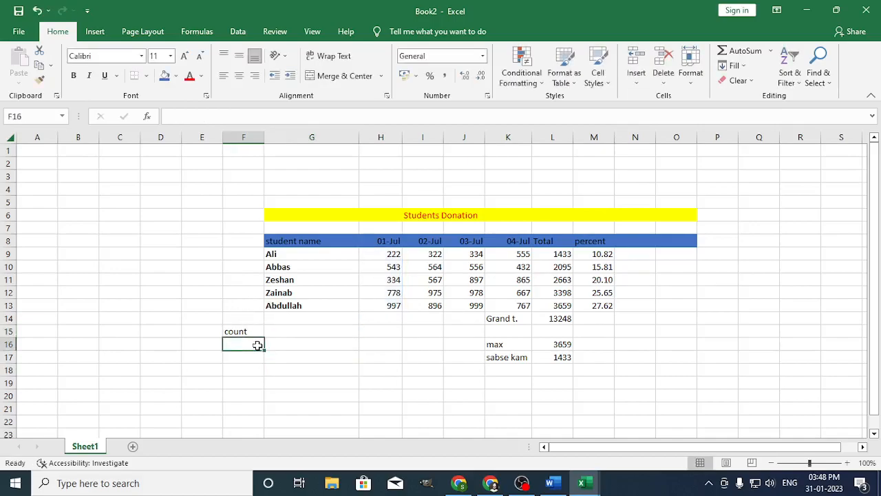
pyautogui.click(304, 330)
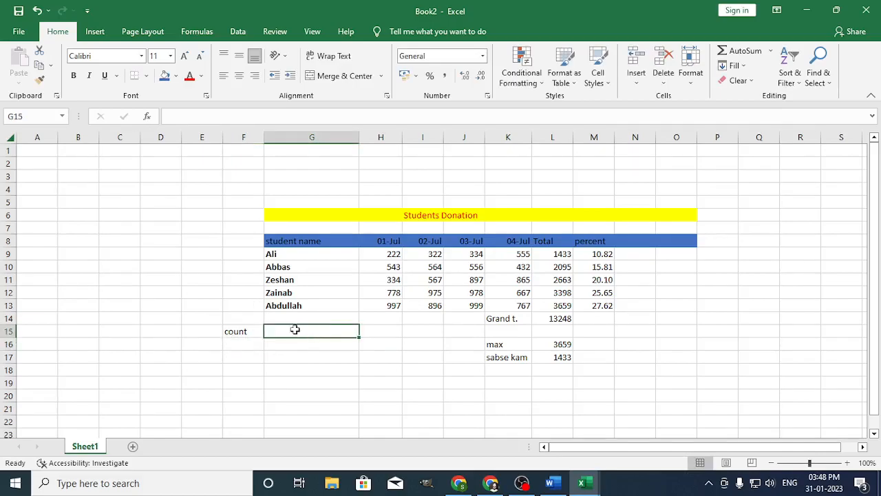
pyautogui.click(250, 346)
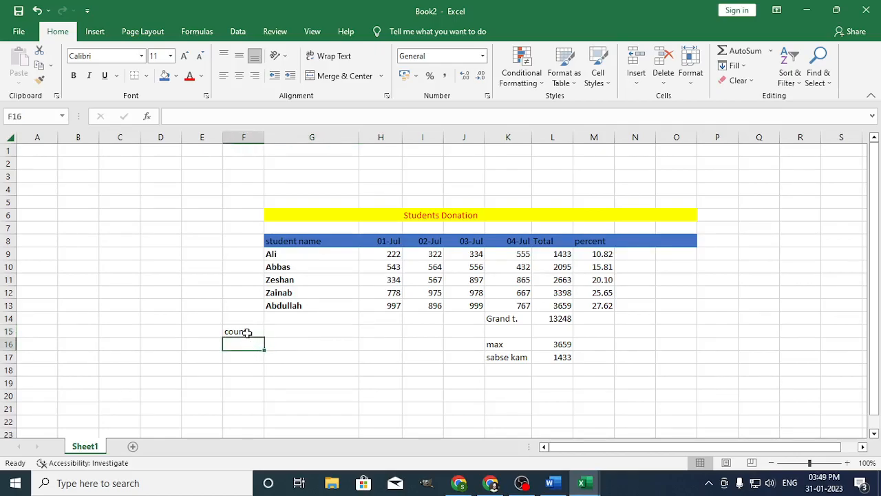